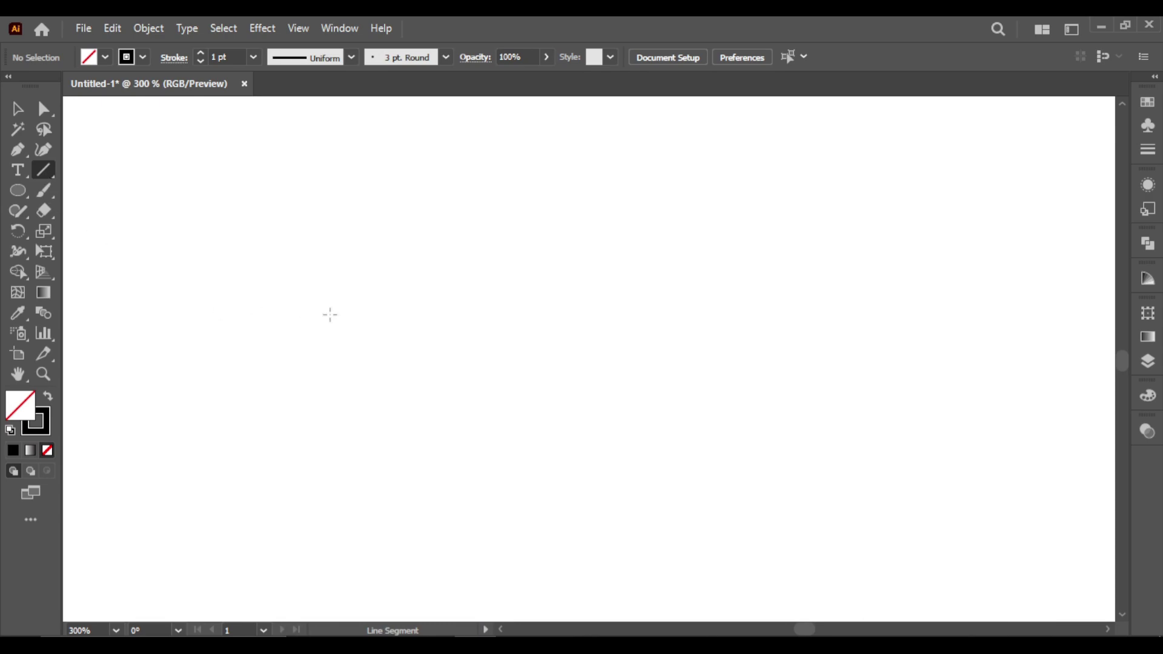
Draw one vertical line and repeat-duplicate it into a row of 14 evenly spaced parallel lines.
left_click_drag(376, 208, 389, 507)
left_click(15, 103)
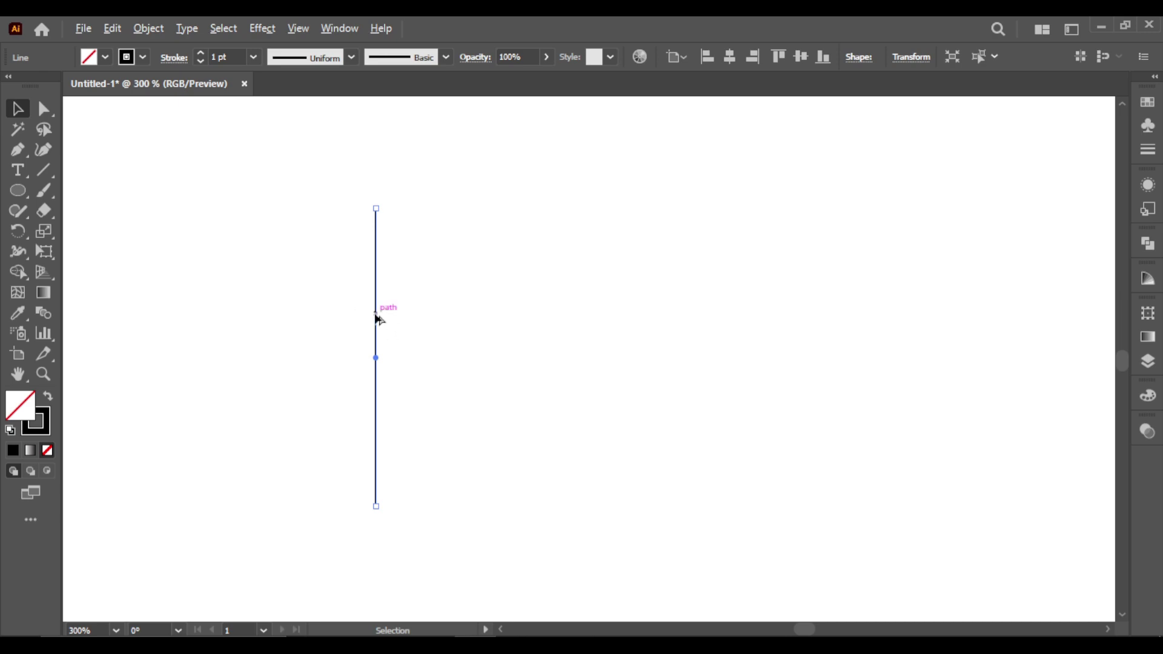
left_click_drag(377, 318, 395, 318, "alt")
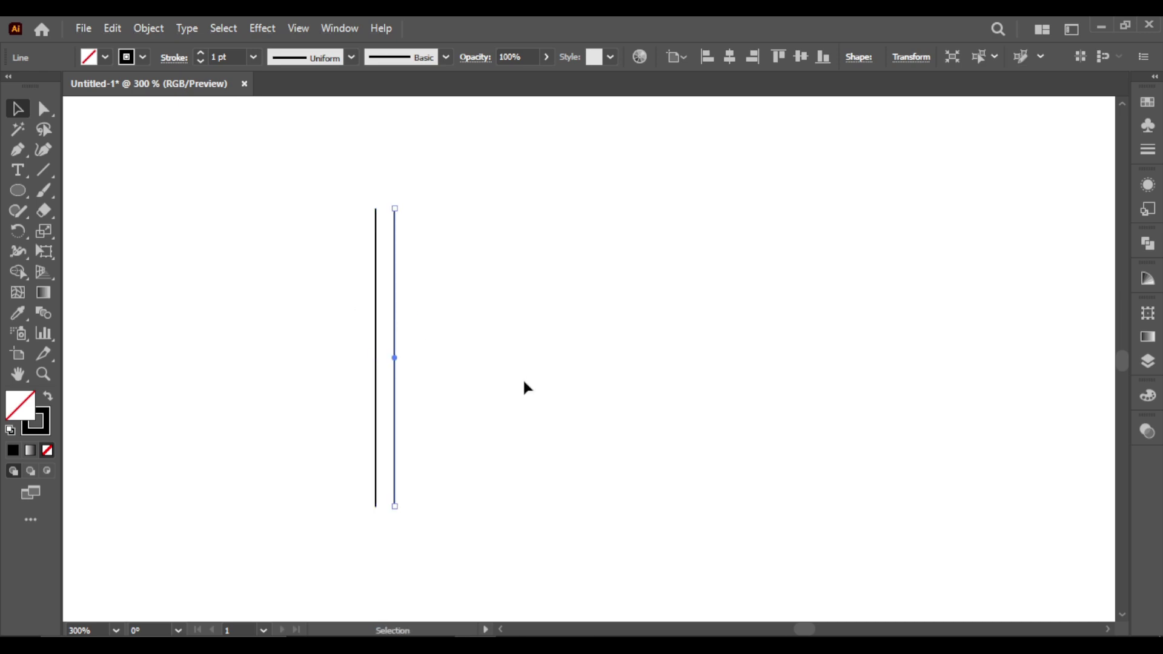
key("ctrl")
key("ctrl+d")
key("ctrl+d")
key("ctrl+d")
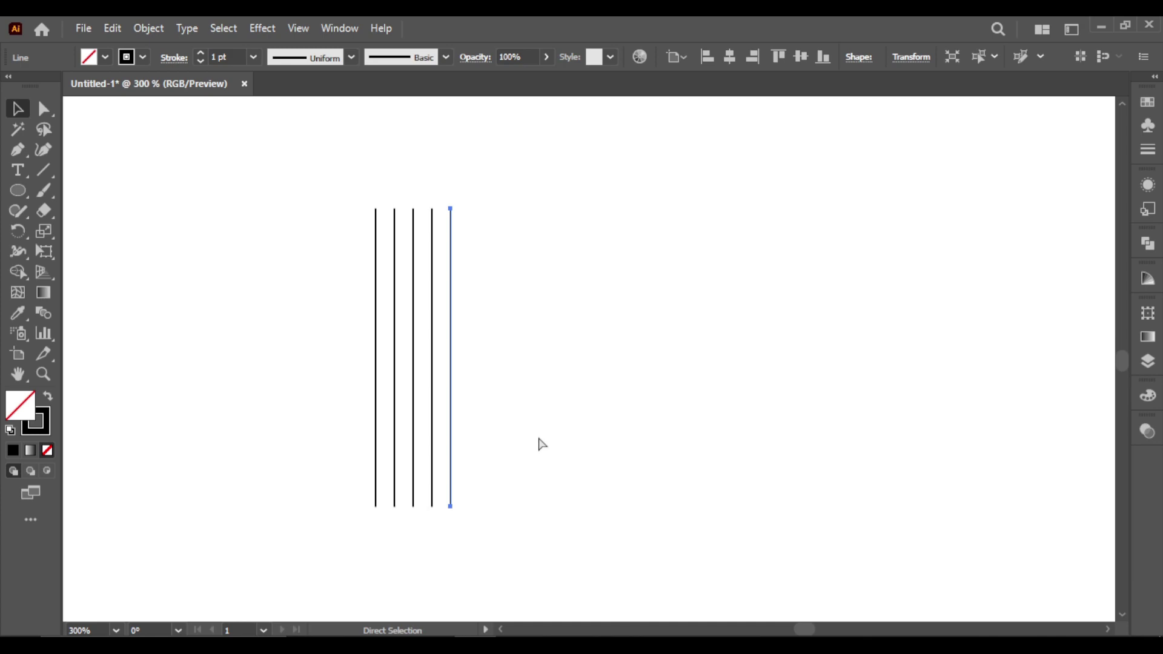
key("ctrl+d")
key("ctrl+d")
key("ctrl+d")
key("ctrl+d")
key("ctrl+d")
key("ctrl+d")
key("ctrl+d")
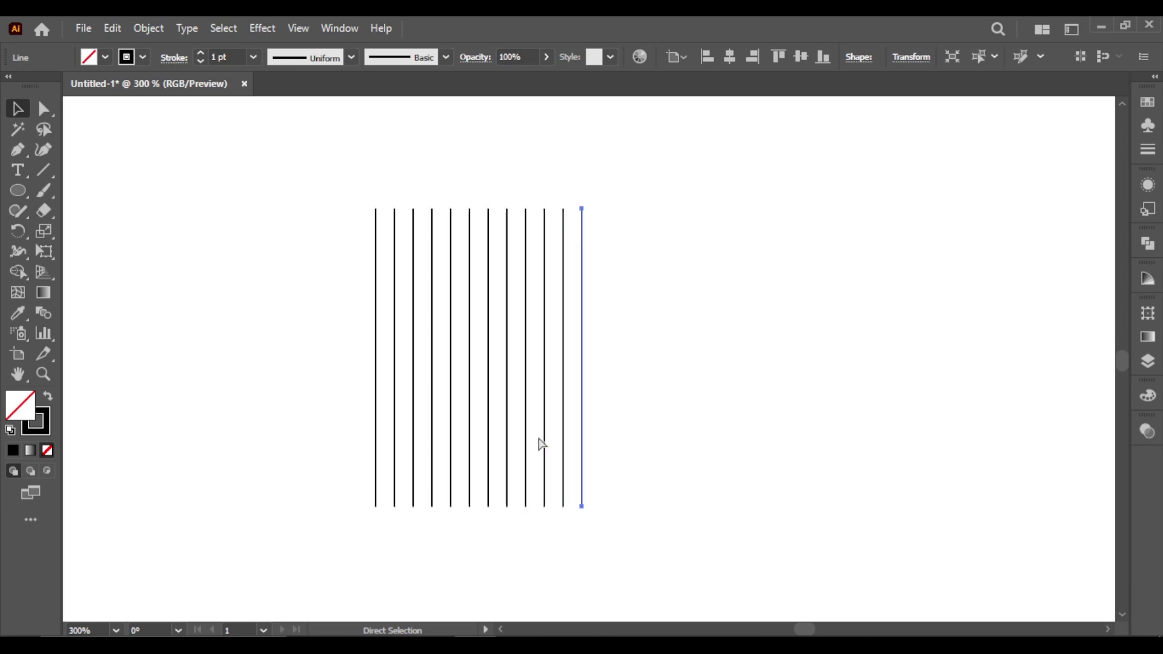
key("ctrl+d")
key("ctrl+d")
left_click(349, 203)
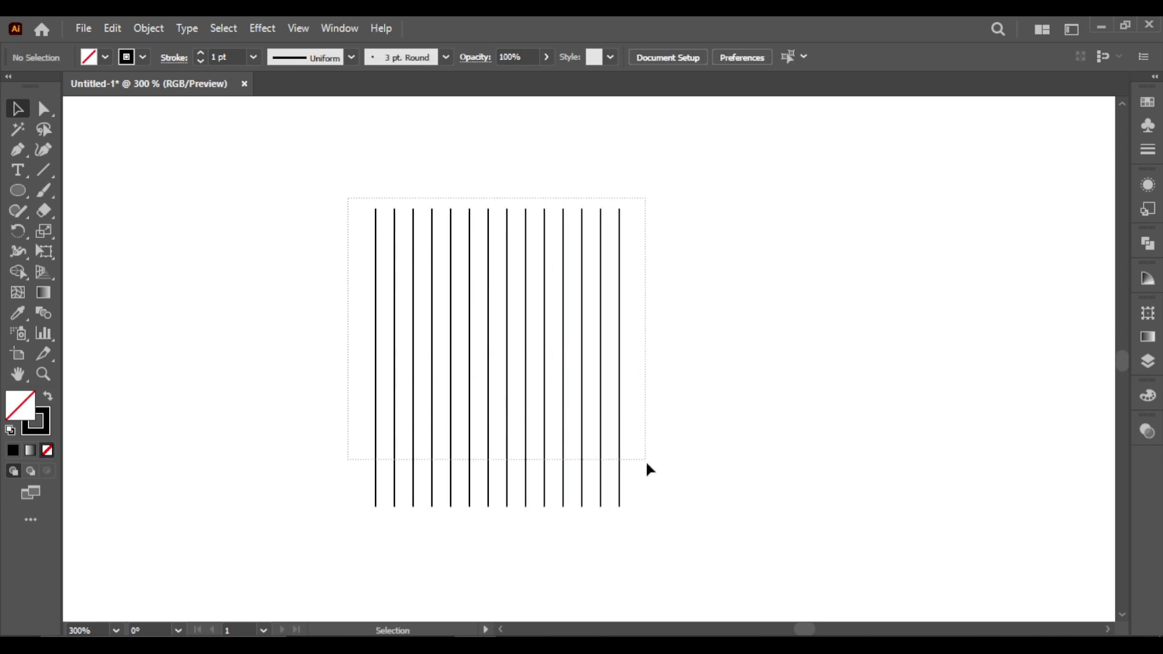
Group the fourteen vertical lines and centre the group horizontally on the artboard.
left_click_drag(647, 464, 646, 464)
right_click(531, 326)
left_click(598, 385)
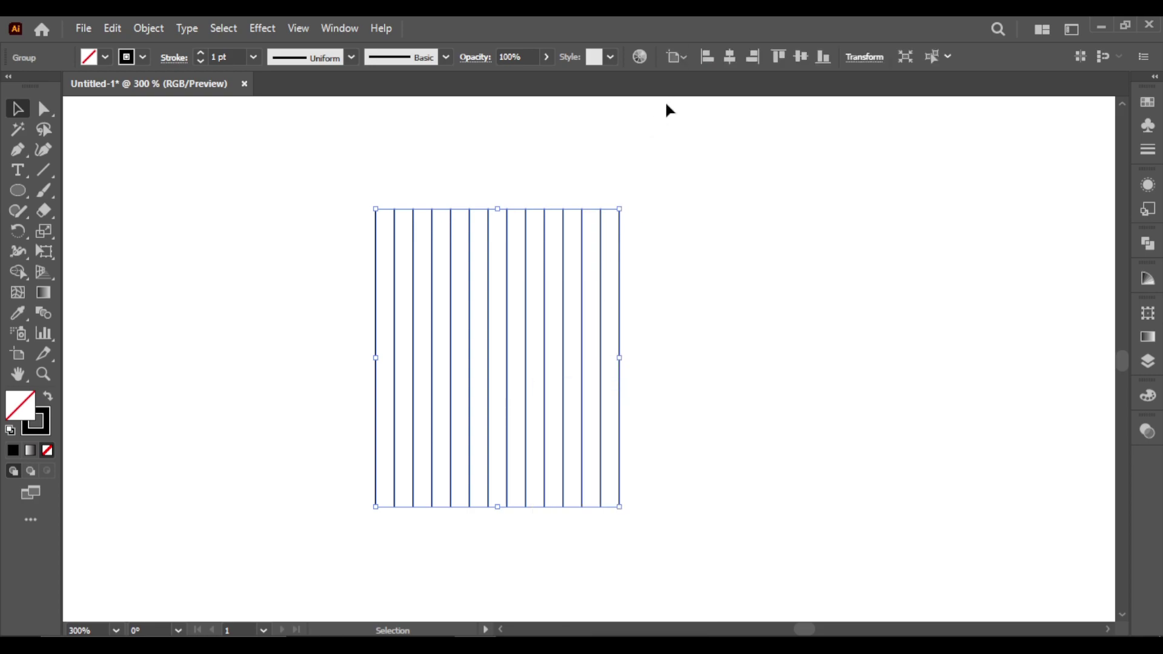
left_click(734, 58)
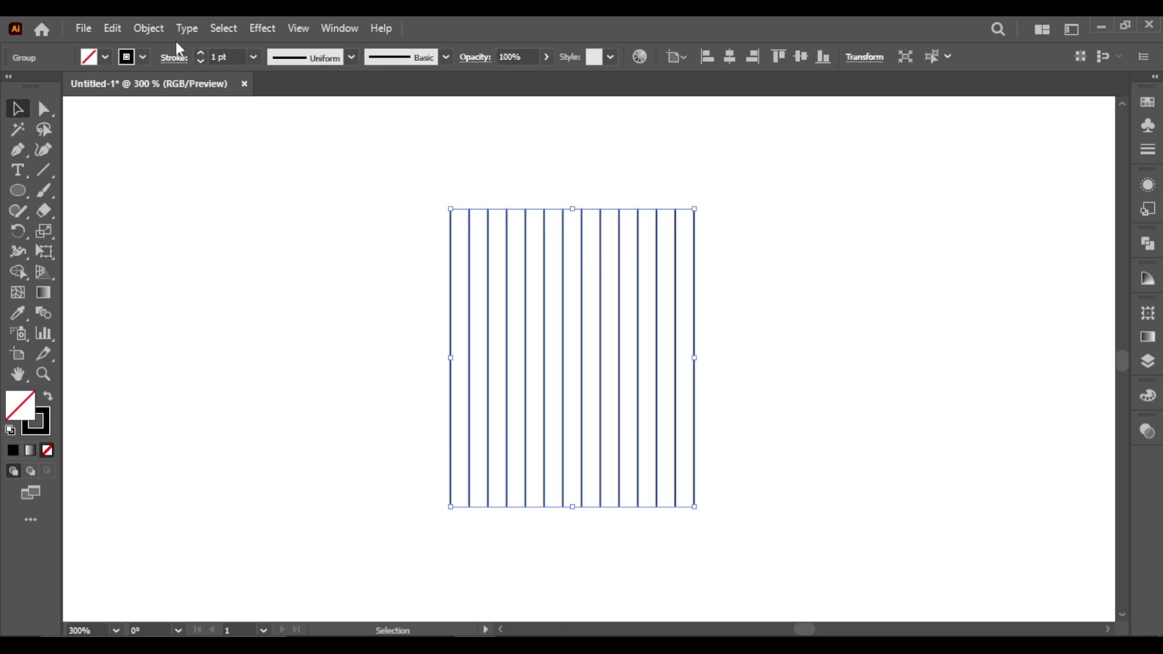
Paste a copy of the line group in place and rotate it 90° into horizontal grid lines.
left_click(121, 28)
left_click(130, 108)
left_click(102, 27)
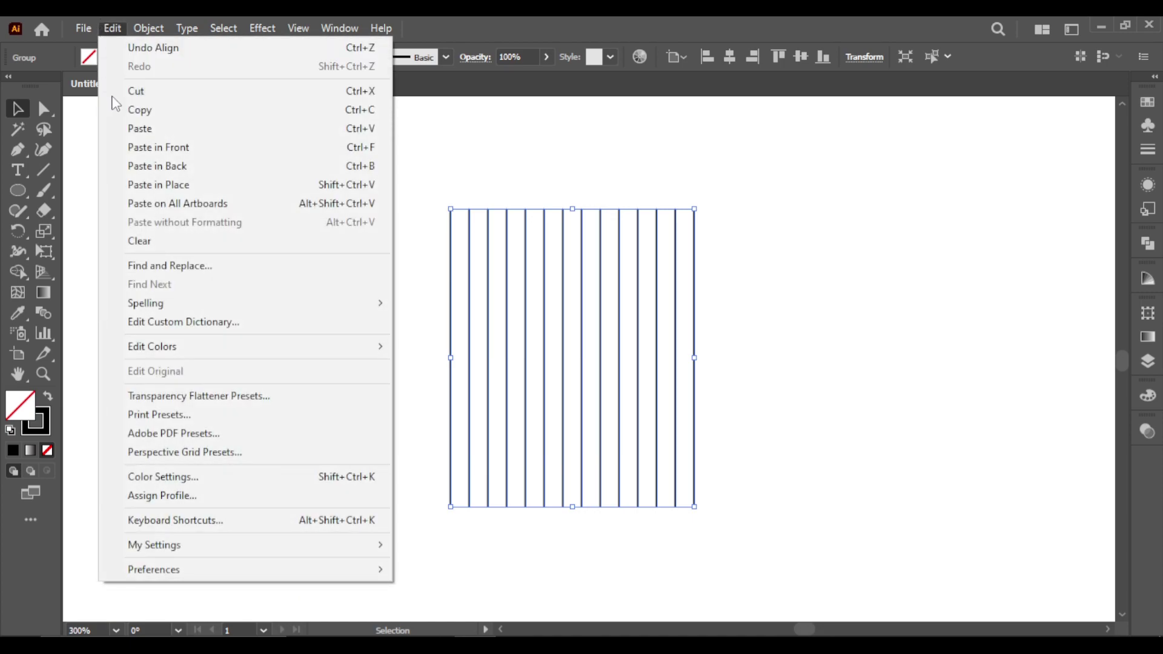
left_click(151, 183)
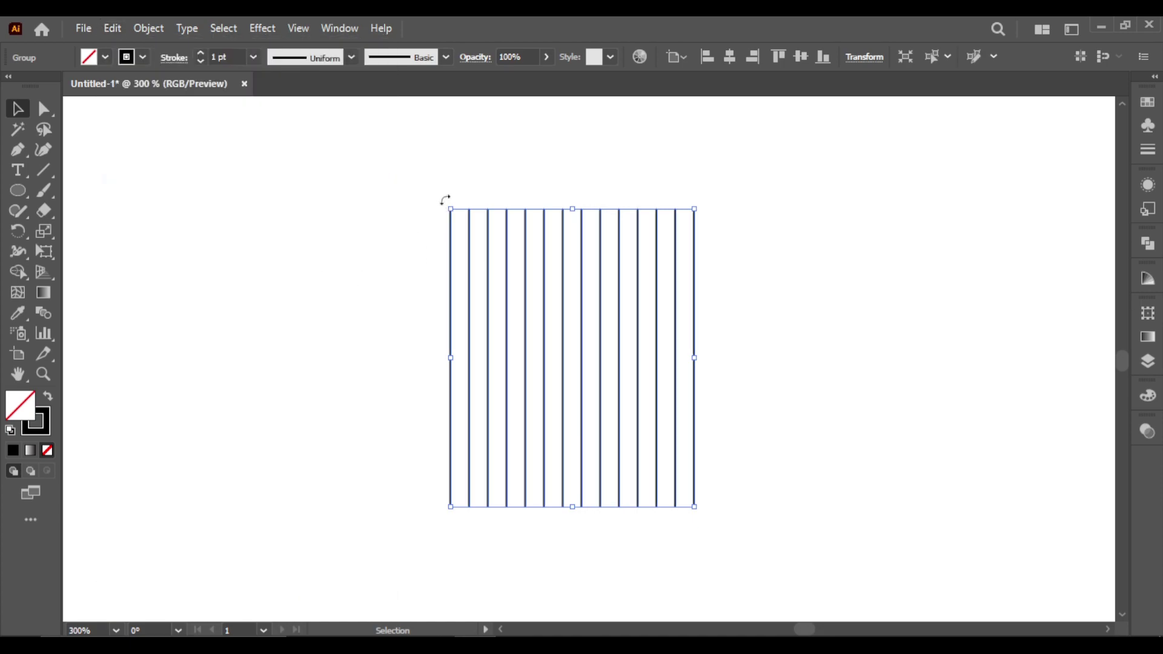
left_click_drag(445, 199, 467, 476)
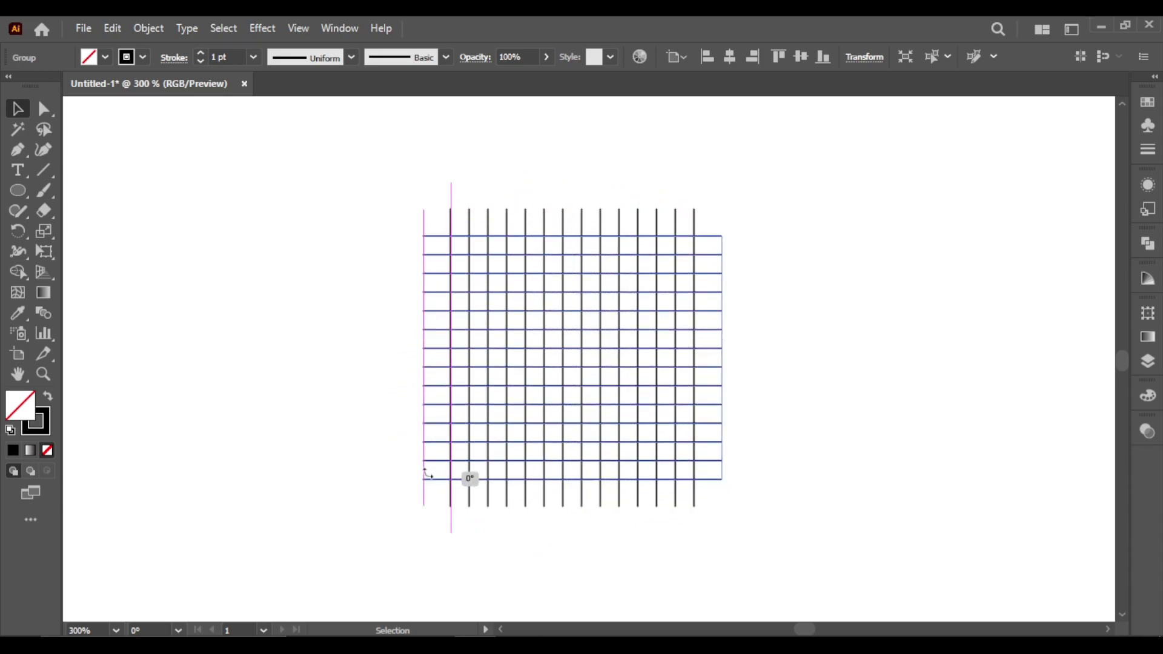
left_click(343, 435)
left_click_drag(27, 189, 61, 231)
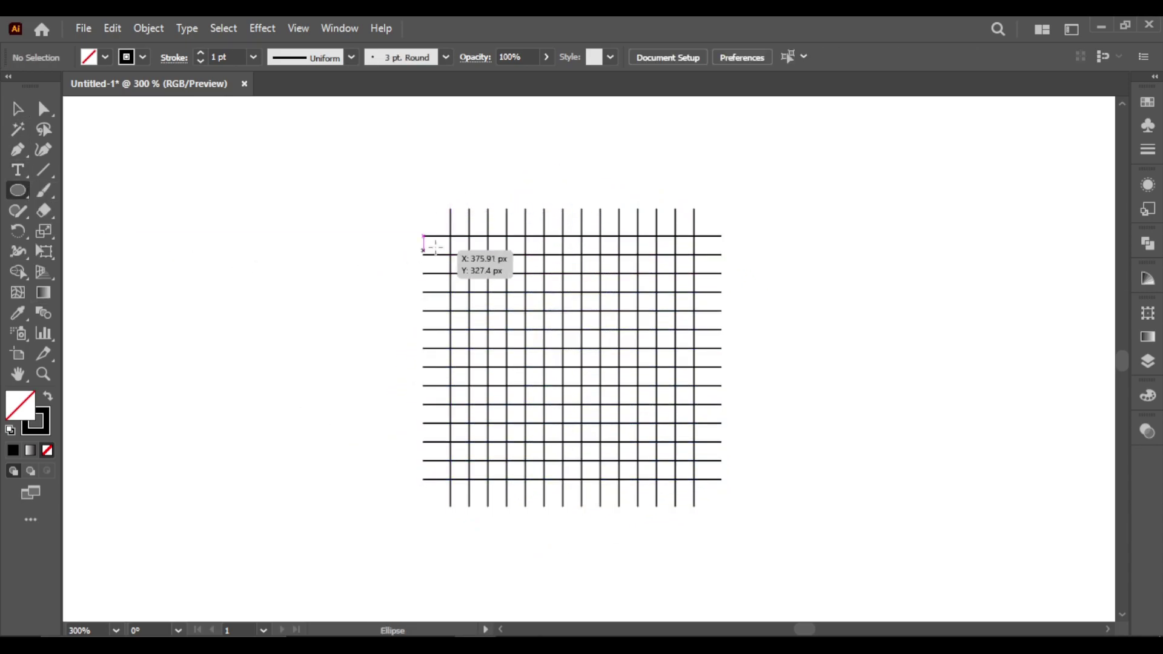
Draw a 228.8 px circle inside the grid, then paste a copy shrunk concentrically to 196.8 px.
left_click_drag(451, 236, 581, 479)
left_click(17, 108)
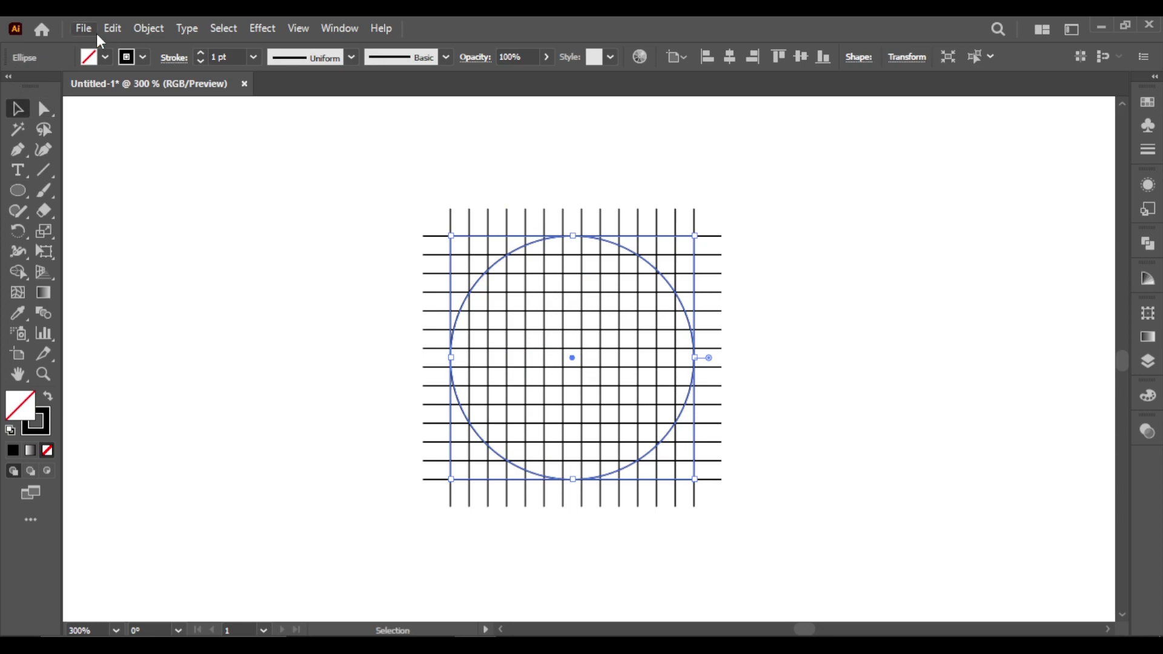
left_click(111, 29)
left_click(148, 112)
left_click(113, 28)
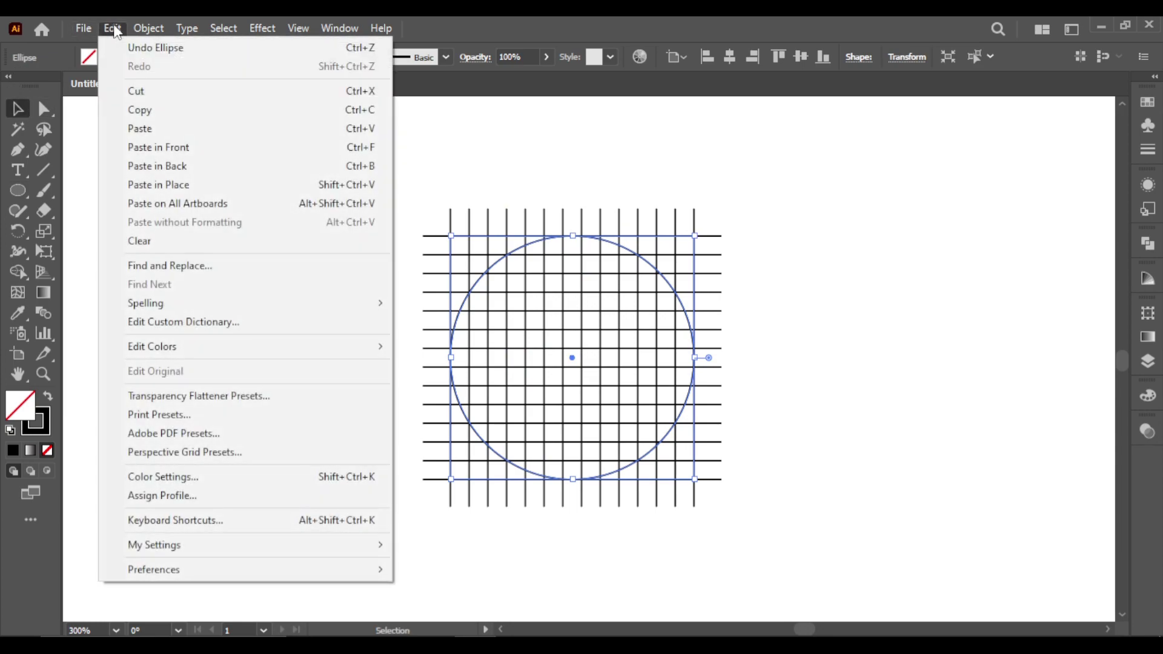
left_click(180, 185)
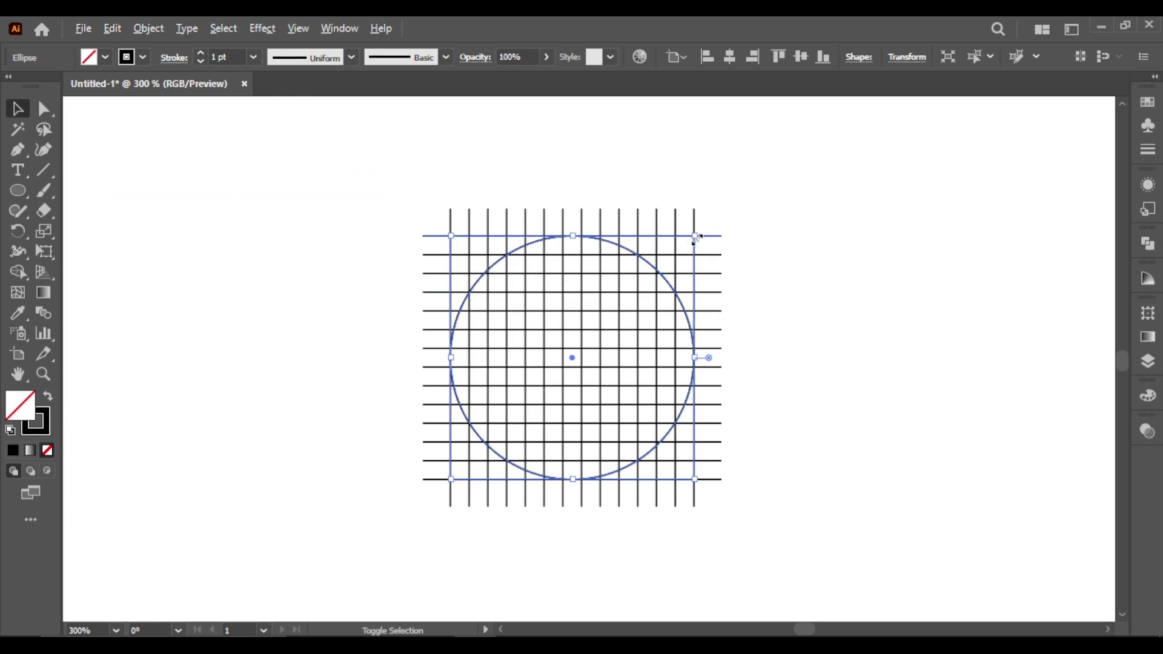
left_click_drag(696, 237, 685, 256)
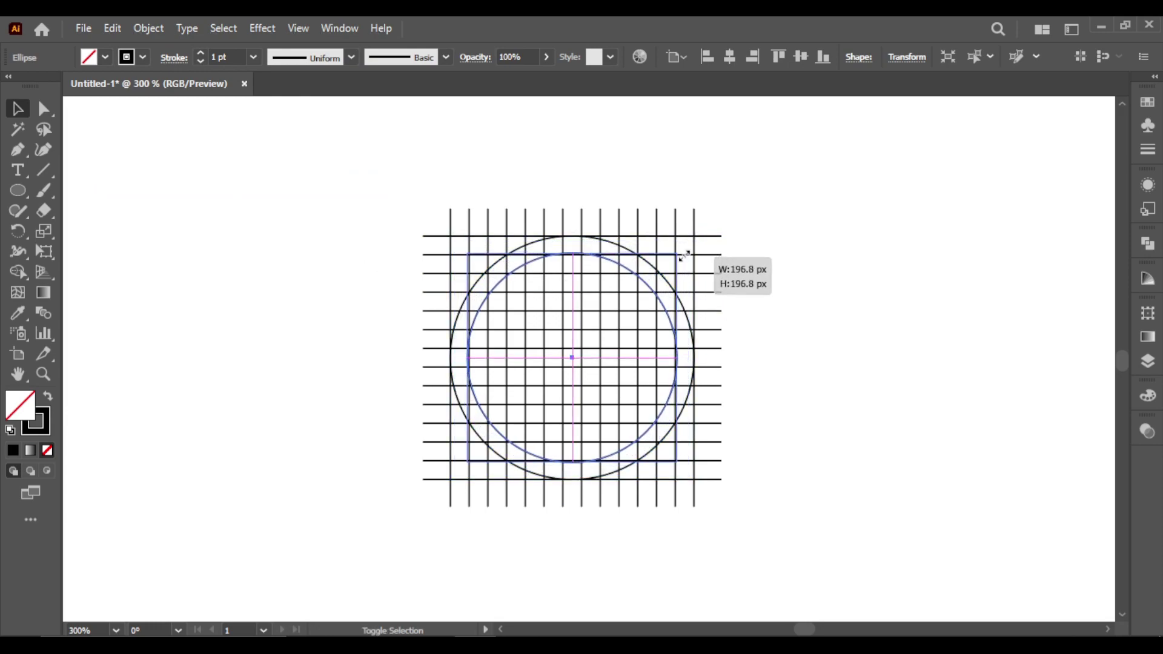
left_click(361, 242)
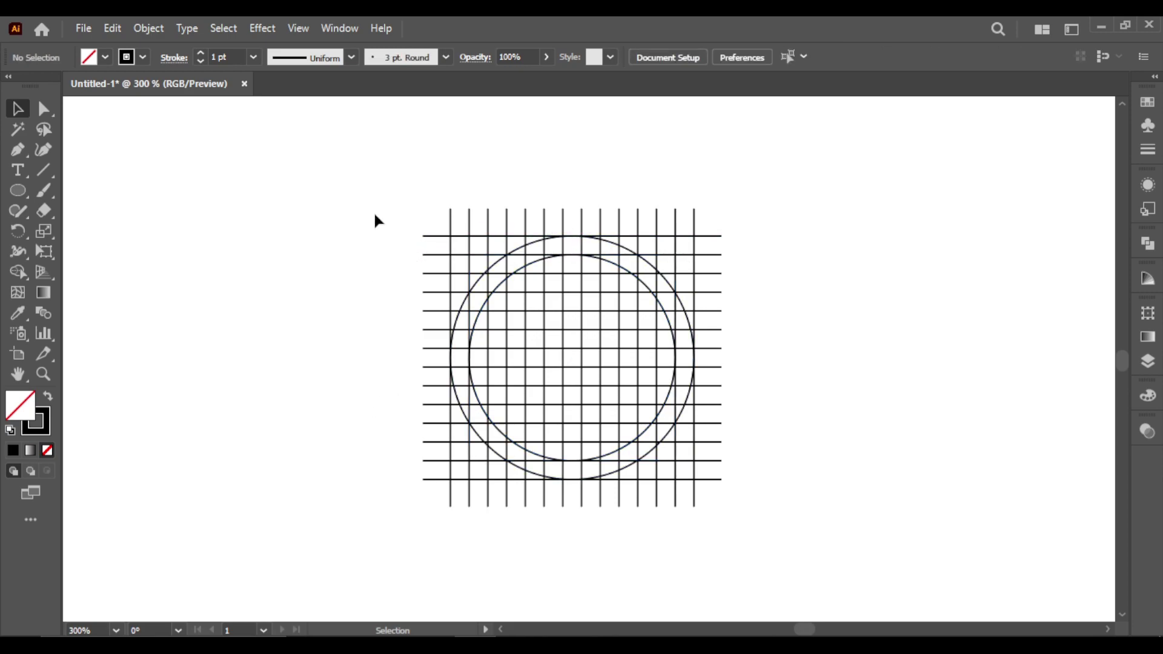
Zoom in, select all grid lines and circles, and set Shape Builder fill to black with no stroke.
key("z")
left_click_drag(578, 446, 683, 327)
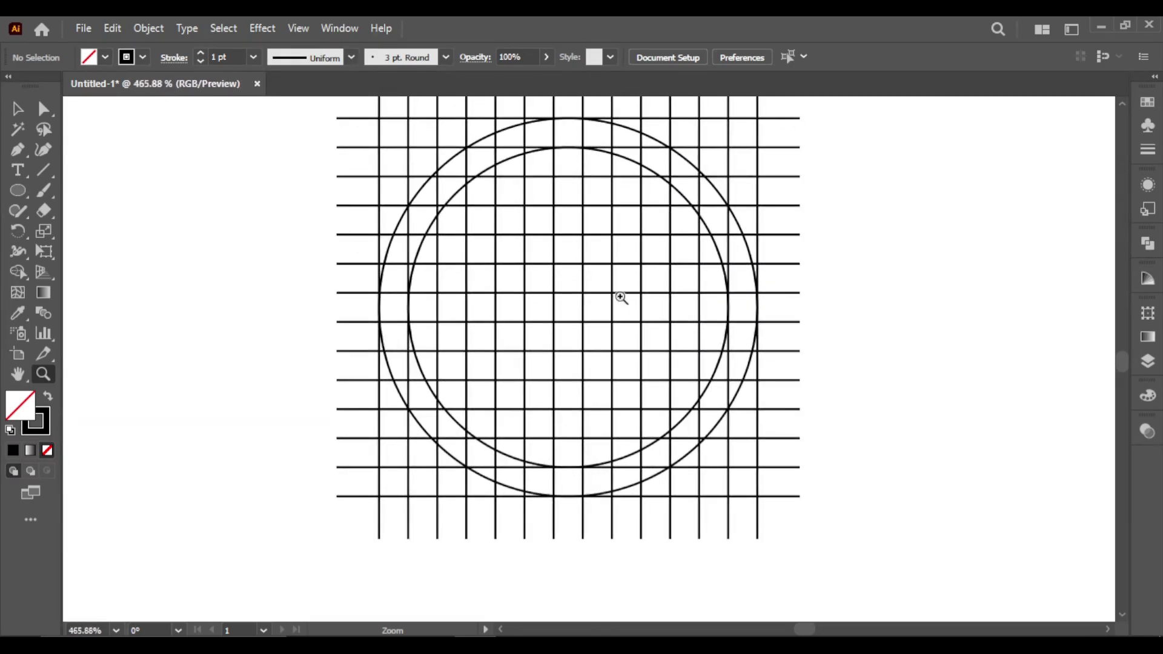
left_click_drag(604, 297, 610, 329)
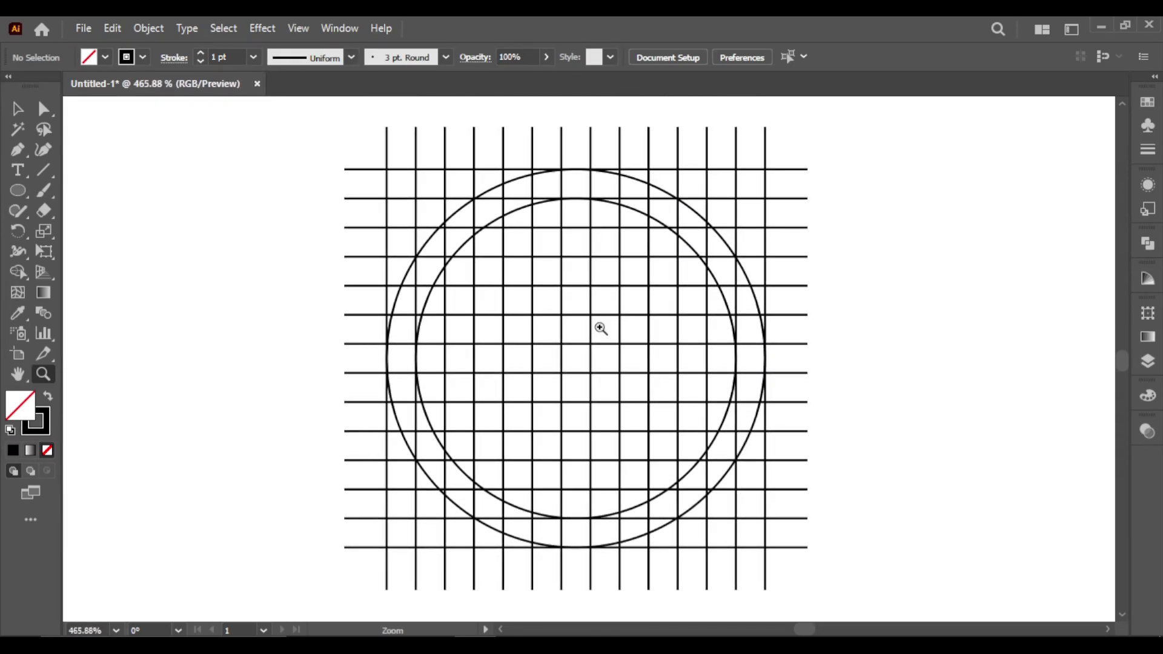
key("v")
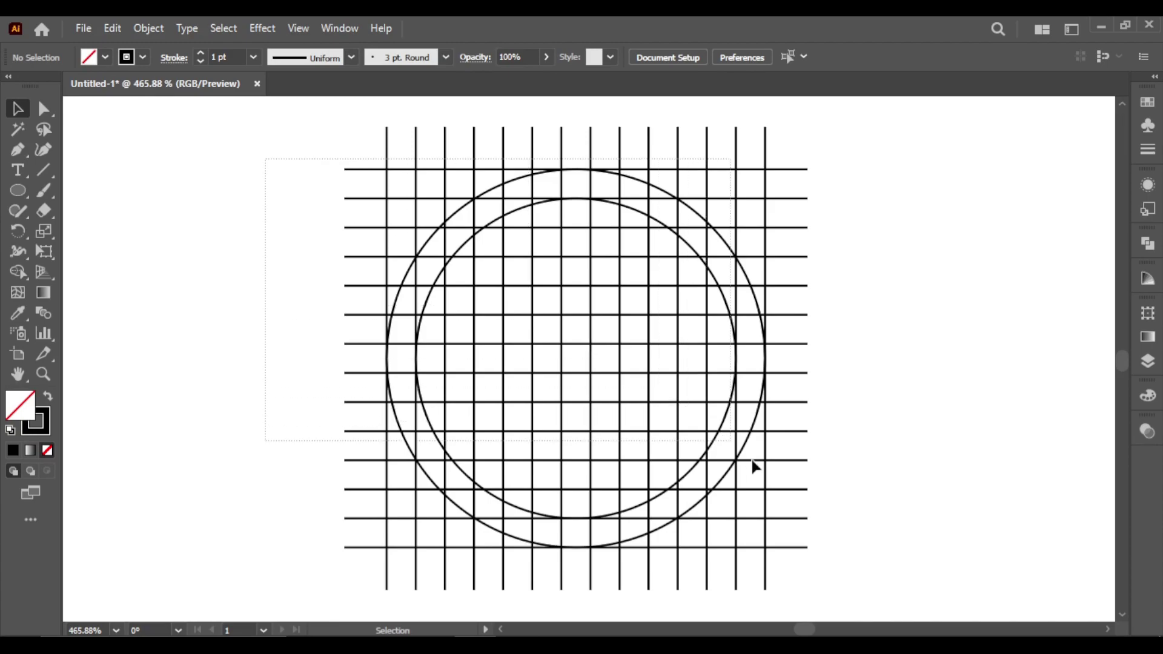
key("ctrl+a")
left_click(18, 272)
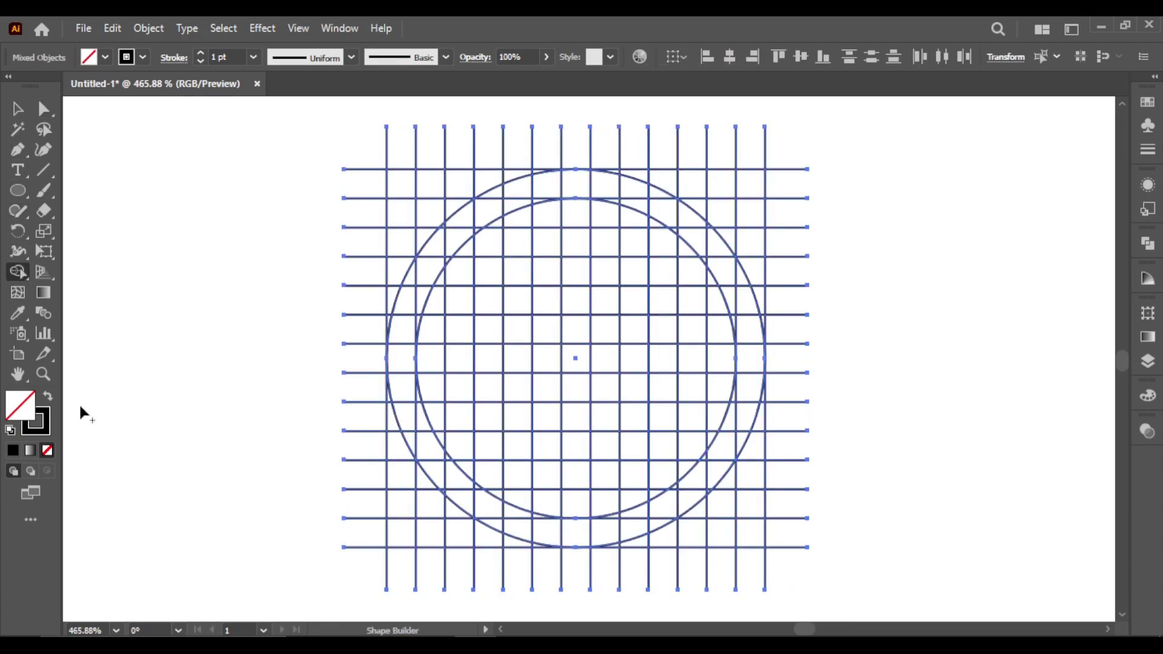
left_click(49, 398)
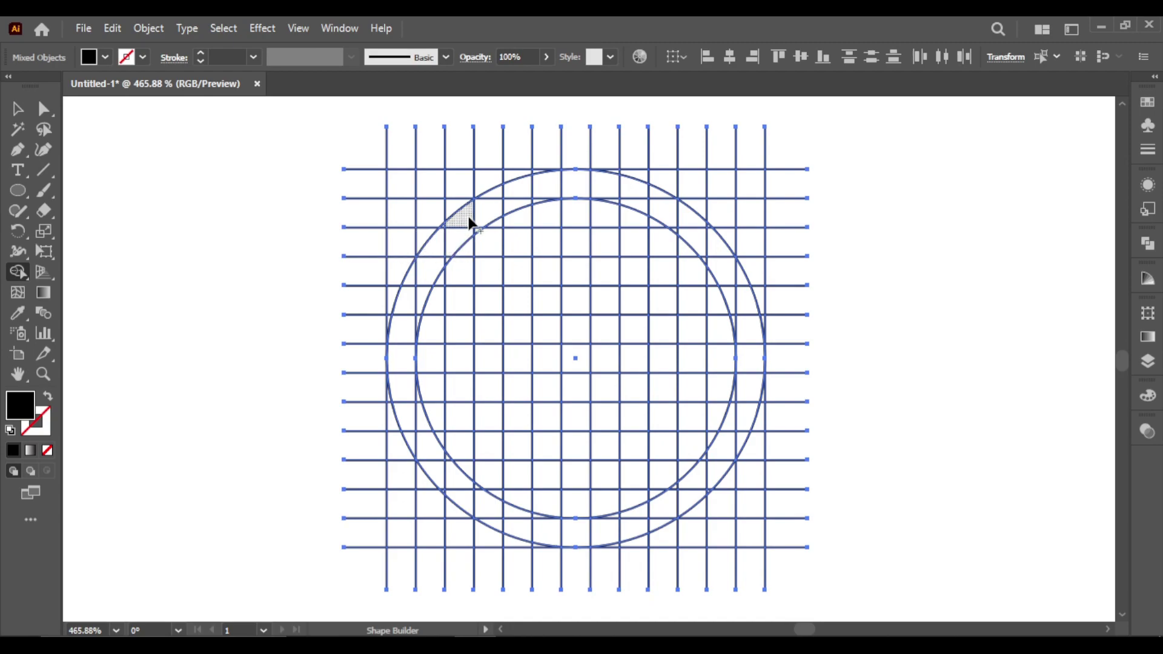
Merge grid cells into the left A's stem, left arc, bottom piece and crossbar.
left_click_drag(468, 216, 468, 510)
left_click_drag(452, 231, 416, 291)
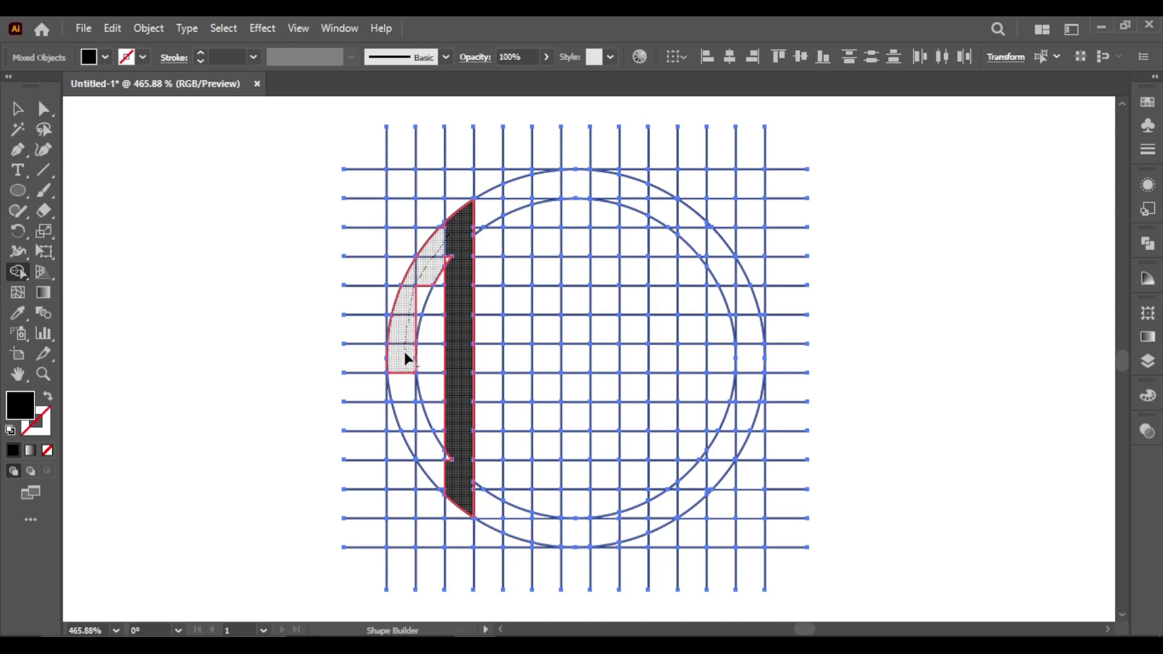
left_click_drag(405, 400, 403, 418)
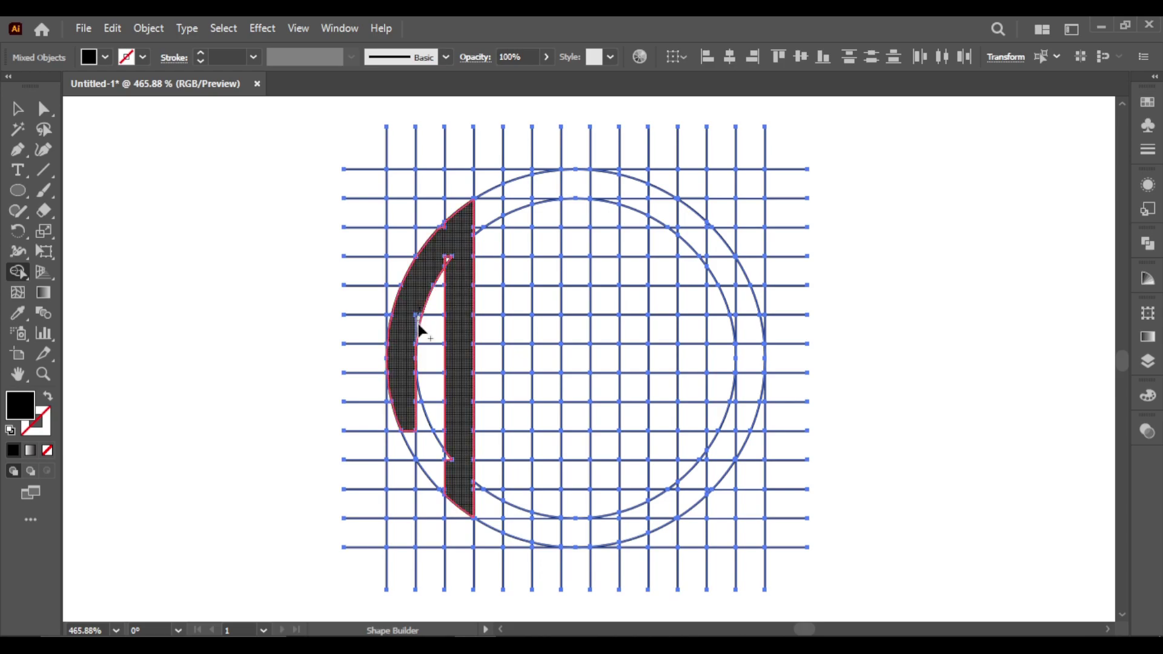
left_click(410, 447)
left_click_drag(420, 363, 458, 321)
Merge grid cells into the middle letter's solid bar, extensions and right stem.
left_click_drag(522, 194, 517, 344)
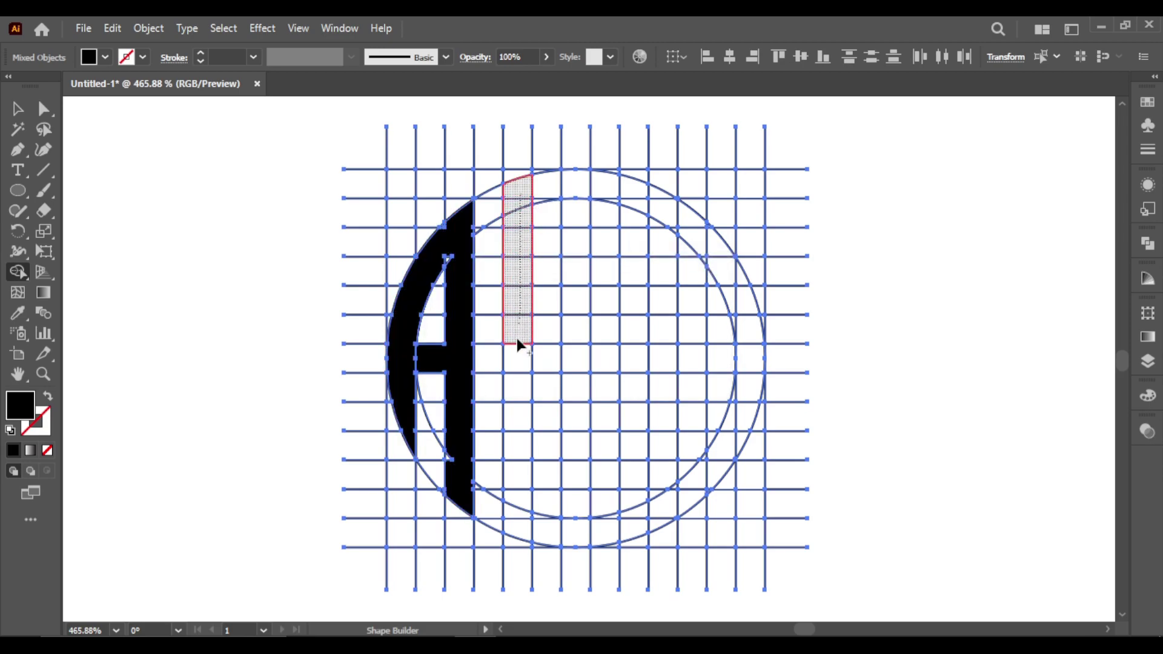
left_click_drag(520, 533, 519, 536)
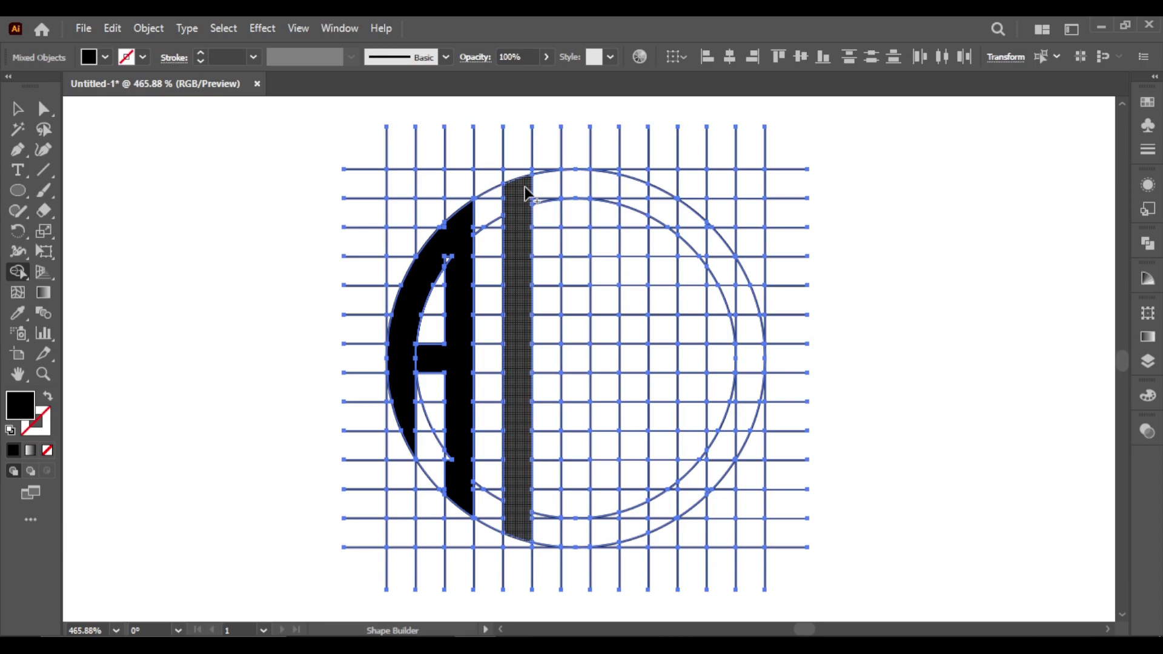
mouse_move(524, 187)
left_mouse_down()
mouse_move(576, 363)
mouse_move(572, 516)
mouse_move(633, 522)
left_mouse_up()
left_click_drag(631, 483, 632, 361)
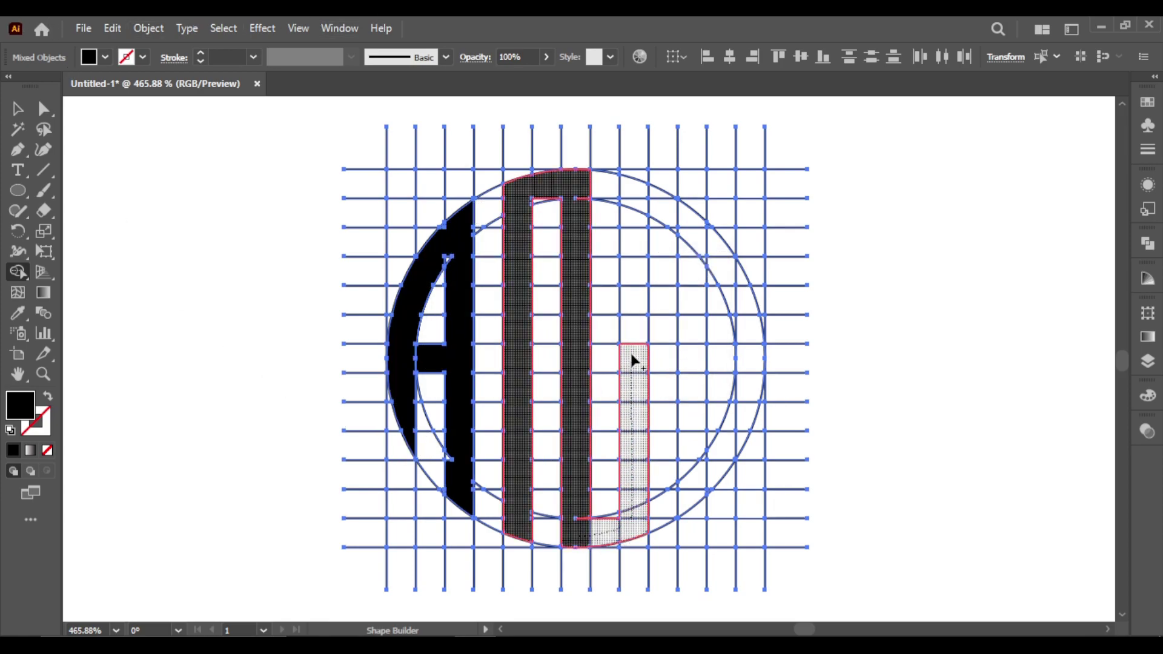
left_click_drag(630, 191, 630, 190)
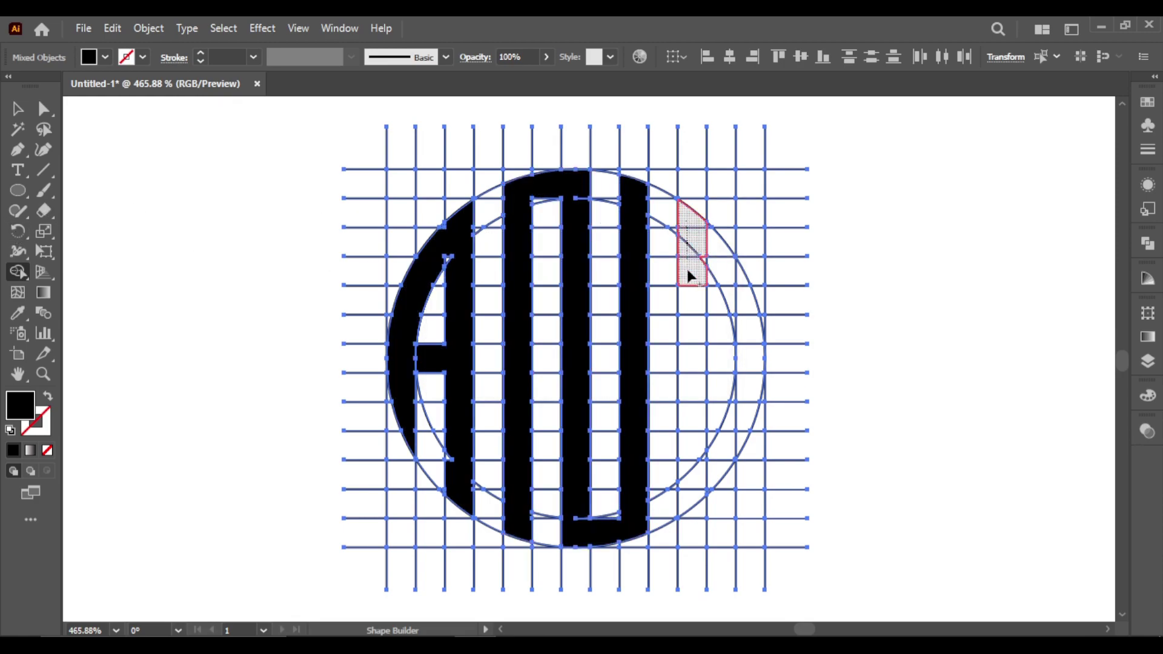
Merge grid cells into the right A's stem, curved top and outer curved strip.
left_click_drag(689, 276, 690, 385)
left_click_drag(688, 456, 691, 506)
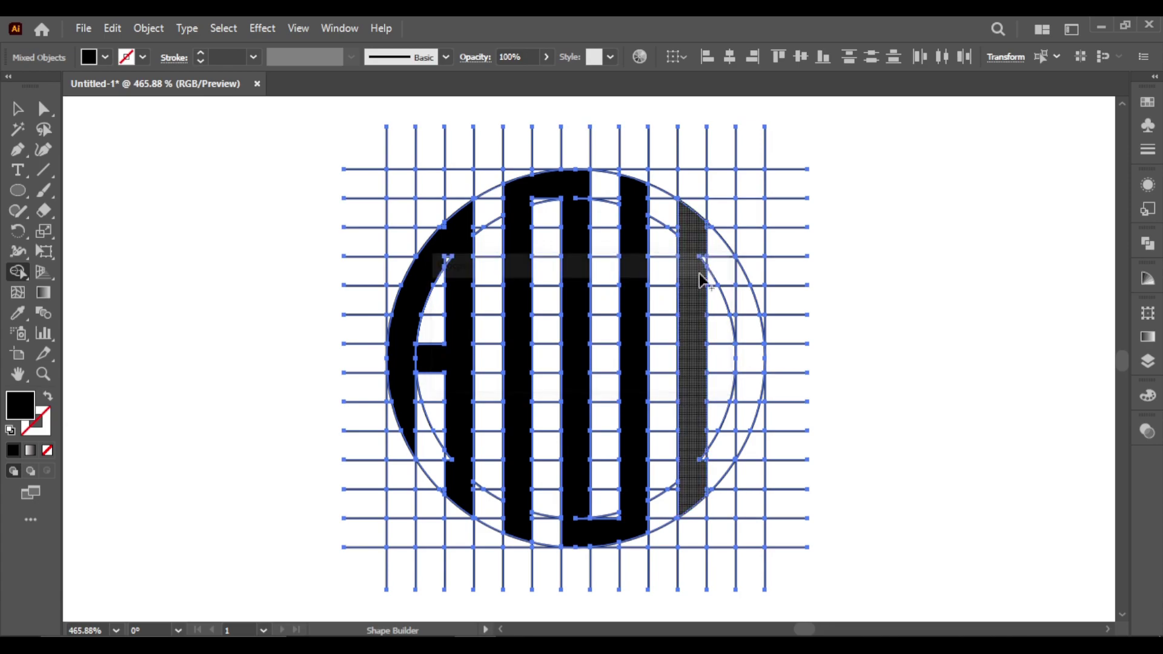
left_click_drag(699, 273, 717, 255)
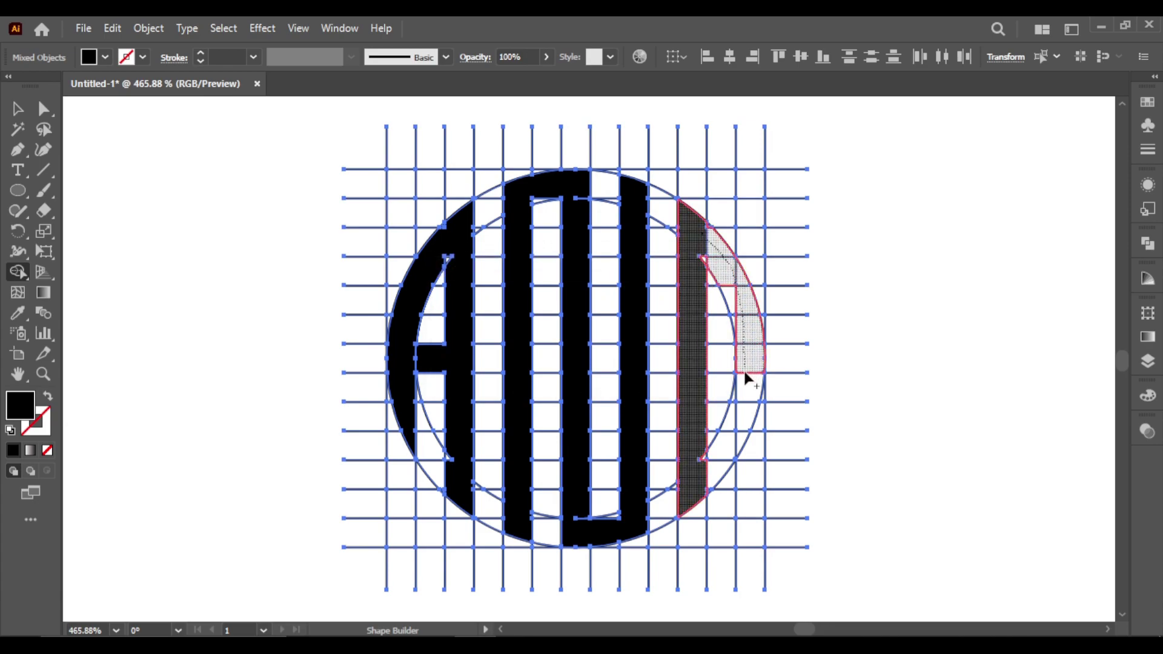
left_click_drag(745, 374, 738, 448)
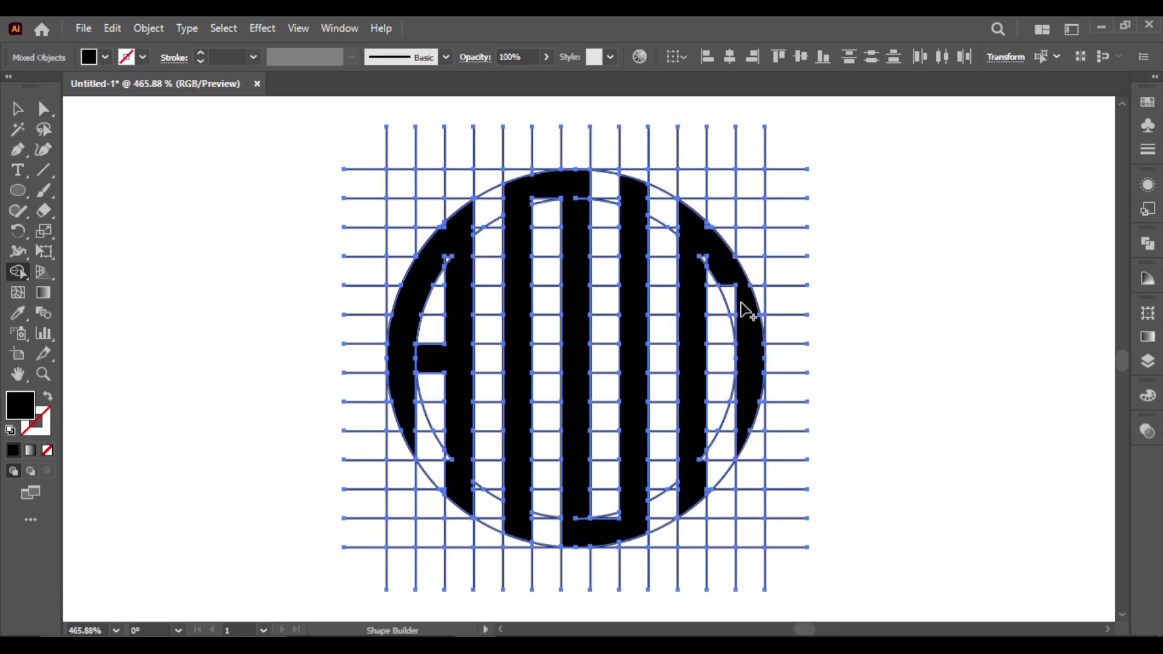
mouse_move(722, 261)
left_mouse_down()
mouse_move(712, 257)
mouse_move(744, 348)
mouse_move(696, 362)
left_mouse_up()
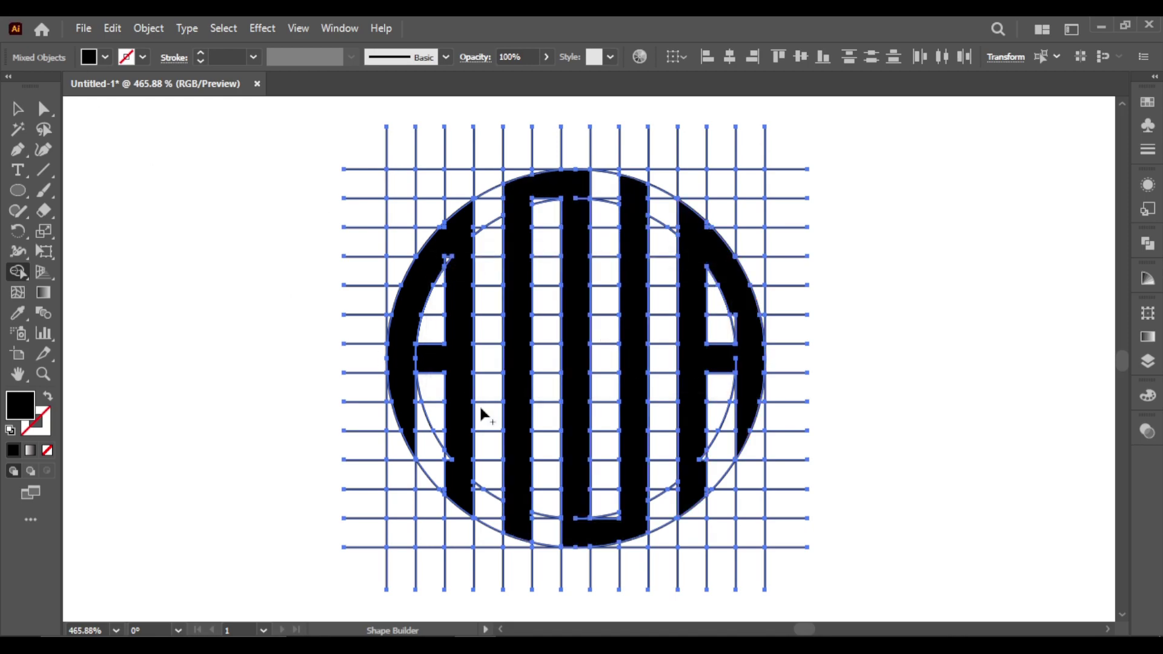
Zoom in on the selected monogram and merge the middle letter's pieces, including its top.
key("z")
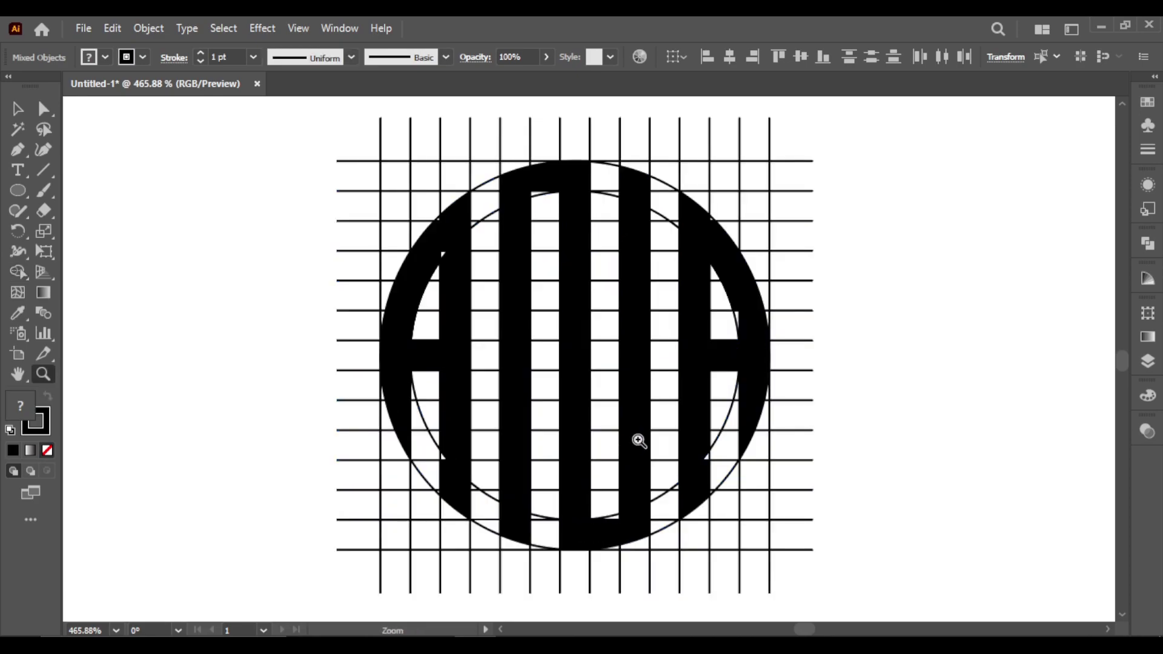
key("ctrl+a")
left_click_drag(639, 441, 667, 421)
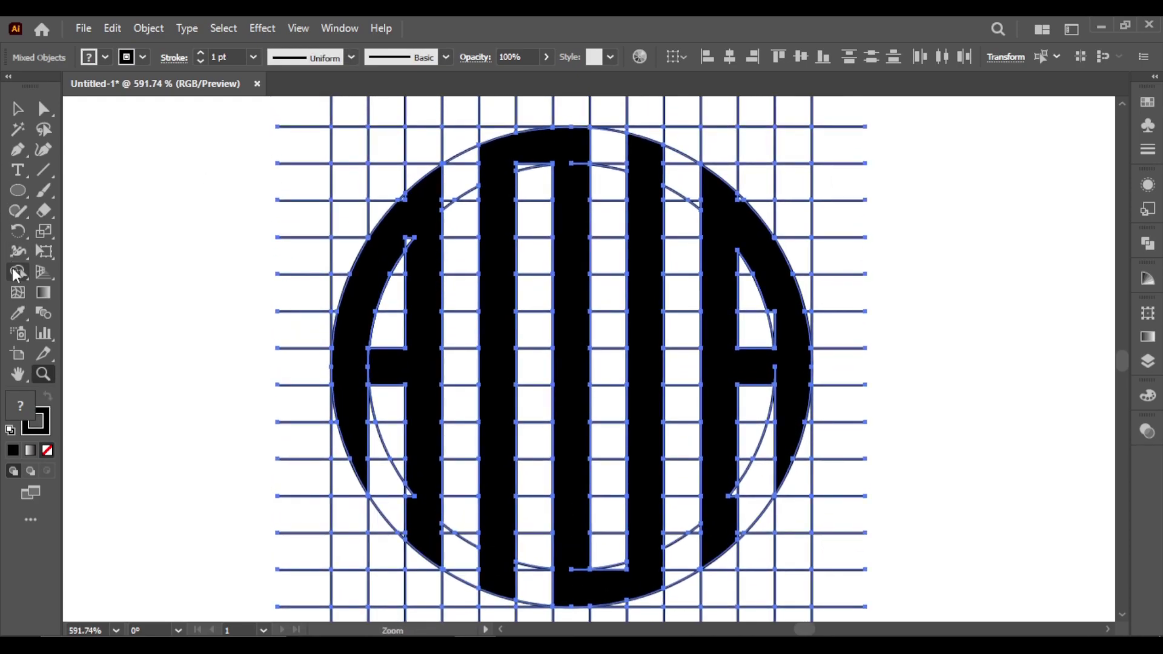
left_click(17, 272)
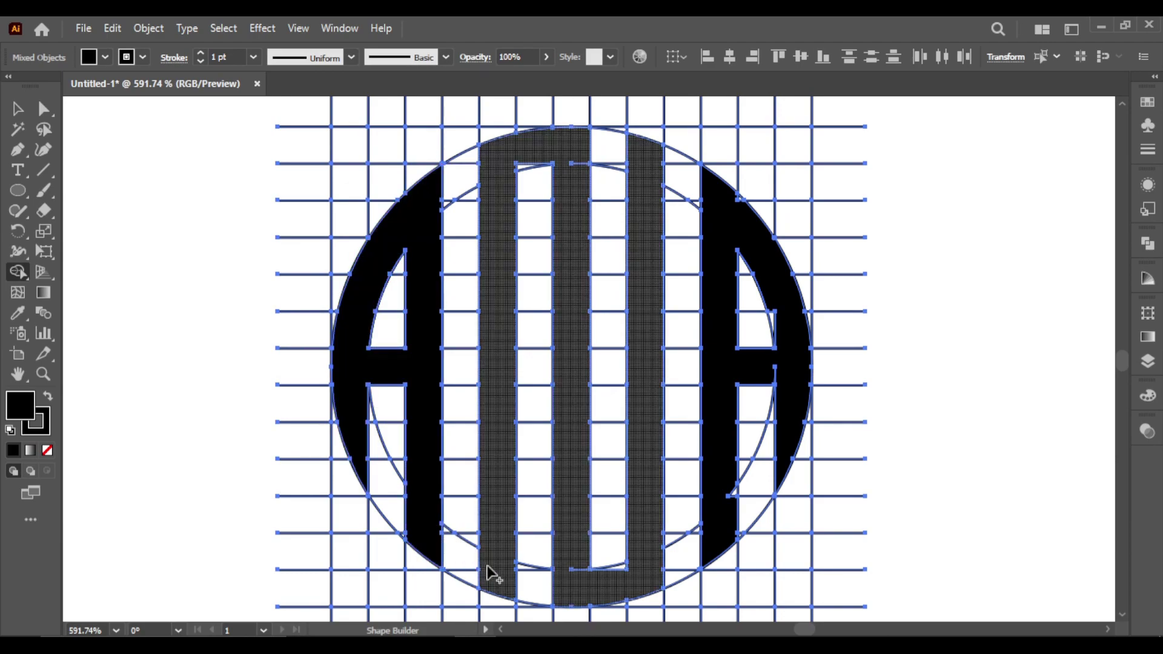
left_click_drag(576, 564, 519, 560)
left_click_drag(621, 576, 630, 576)
mouse_move(573, 181)
left_mouse_down()
mouse_move(582, 168)
mouse_move(548, 155)
mouse_move(564, 171)
left_mouse_up()
Merge the remaining pieces of the right A, left A and middle letter into single shapes.
mouse_move(721, 506)
left_mouse_down()
mouse_move(779, 437)
mouse_move(790, 382)
mouse_move(771, 251)
left_mouse_up()
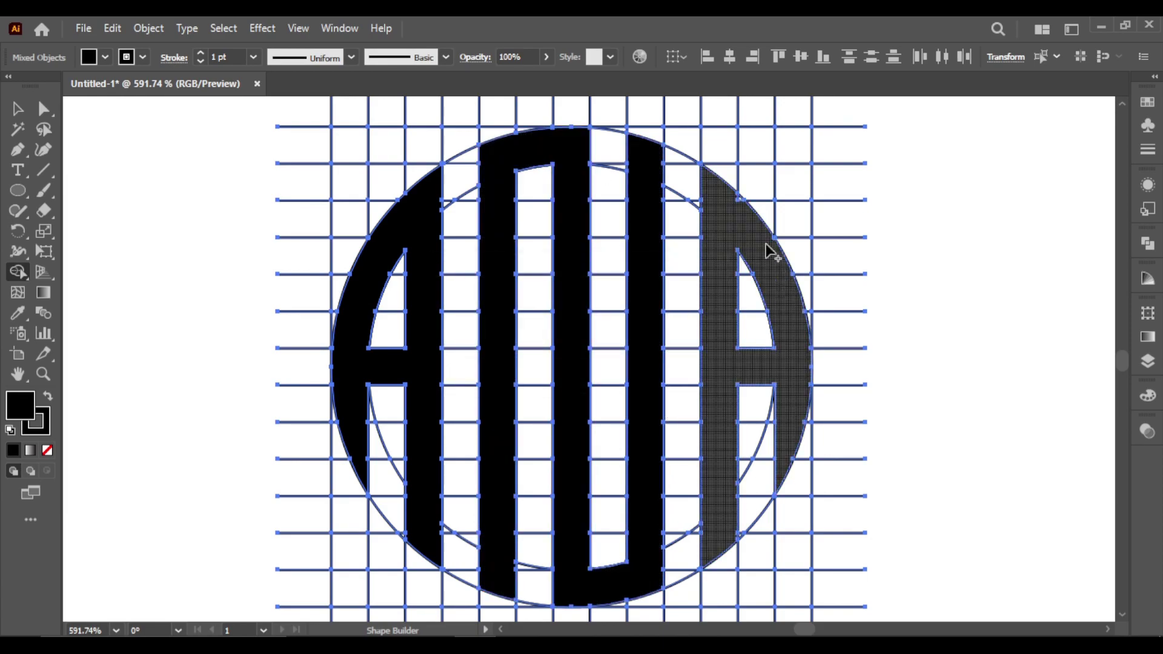
left_click_drag(739, 209, 803, 401)
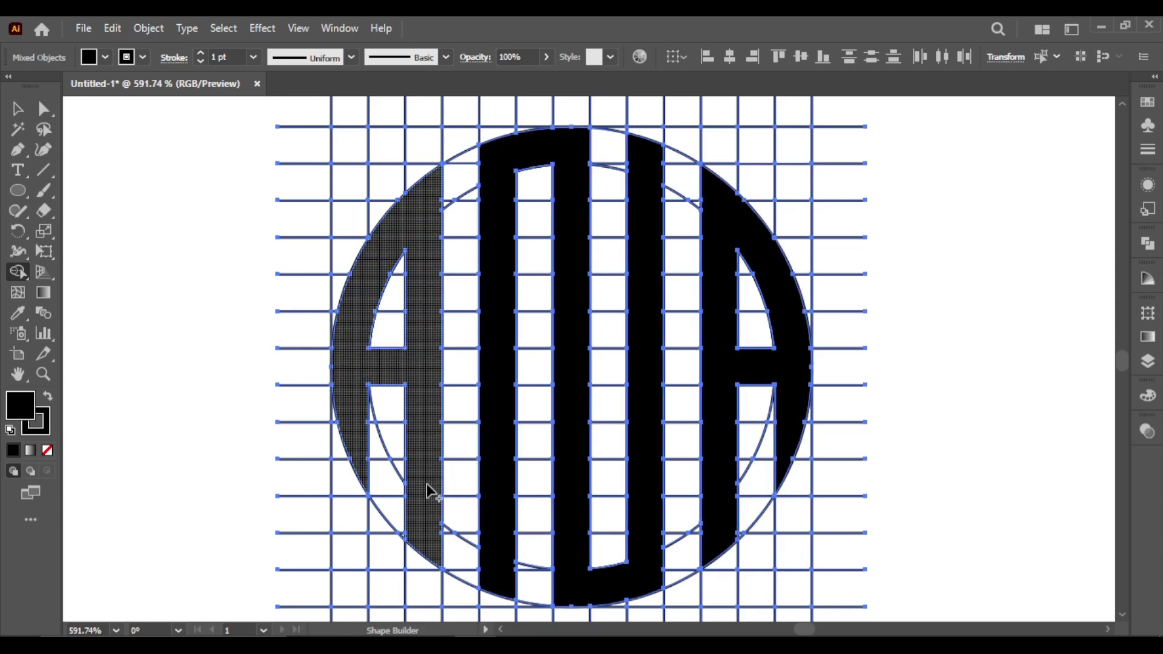
left_click_drag(426, 502, 429, 518)
left_click_drag(496, 473, 501, 483)
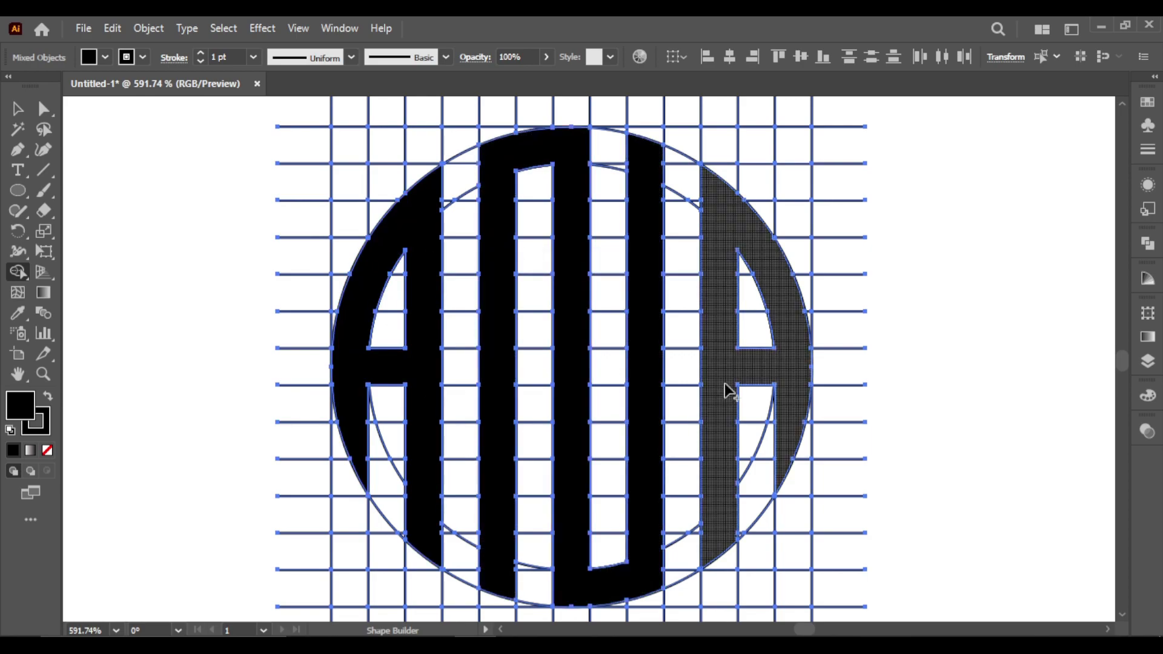
left_click(707, 377)
Select the left A, middle letter and right A and group them.
scroll(644, 385, "down", 5)
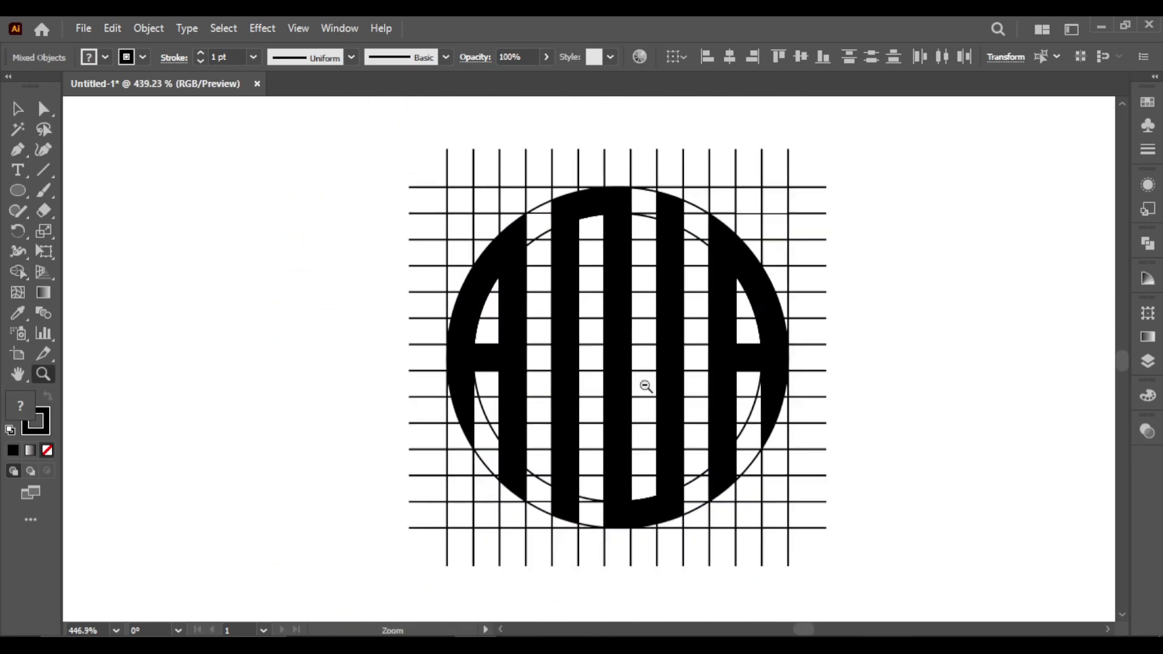
left_click_drag(670, 395, 601, 401)
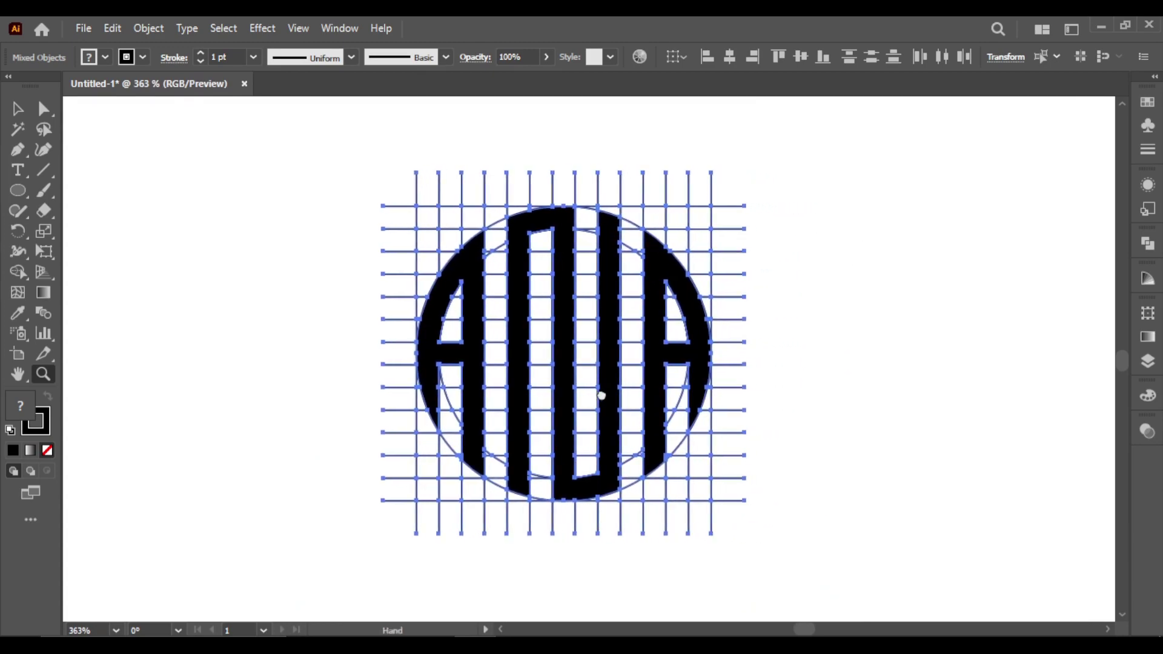
key("v")
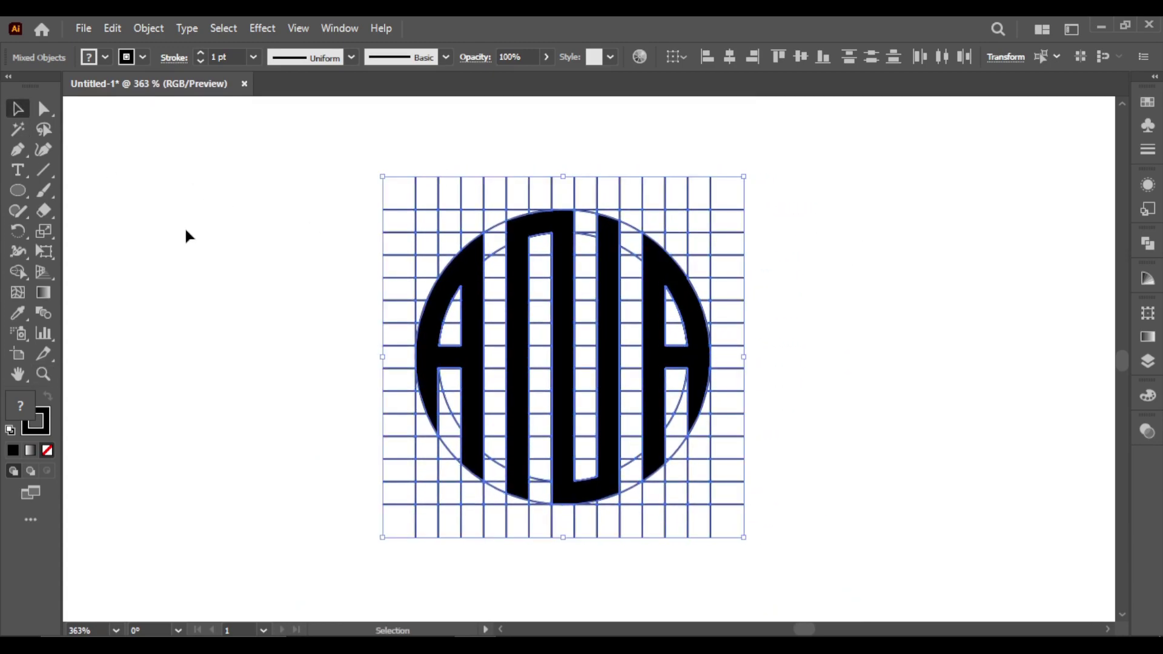
left_click(473, 355)
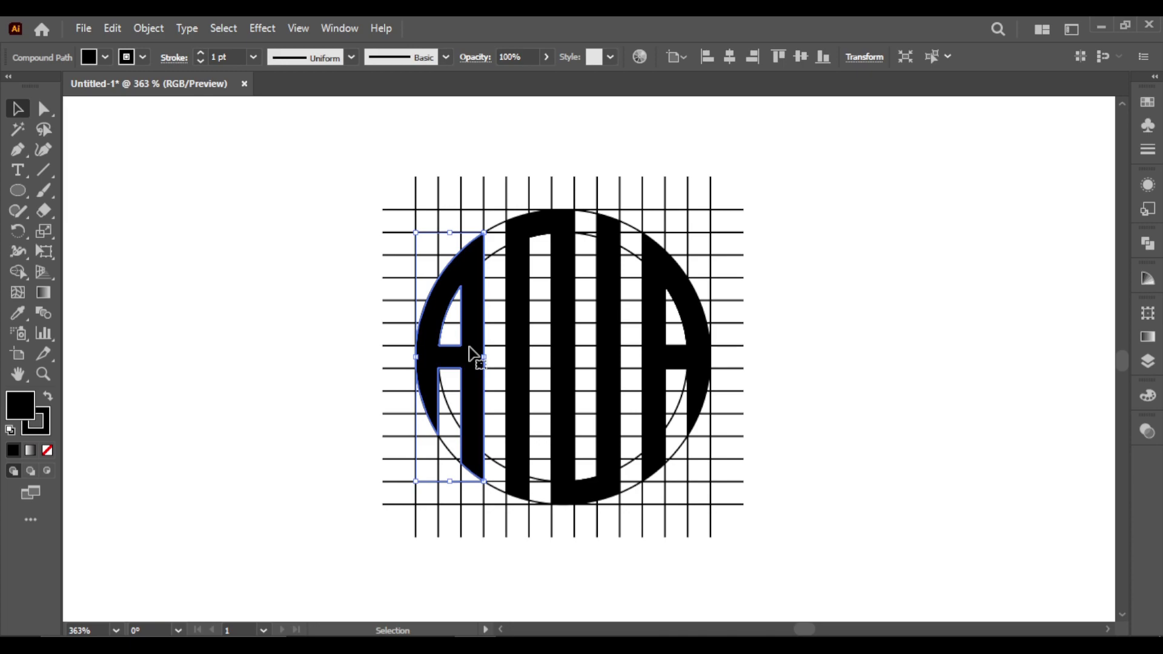
left_click(525, 347, "shift")
left_click(656, 348, "shift")
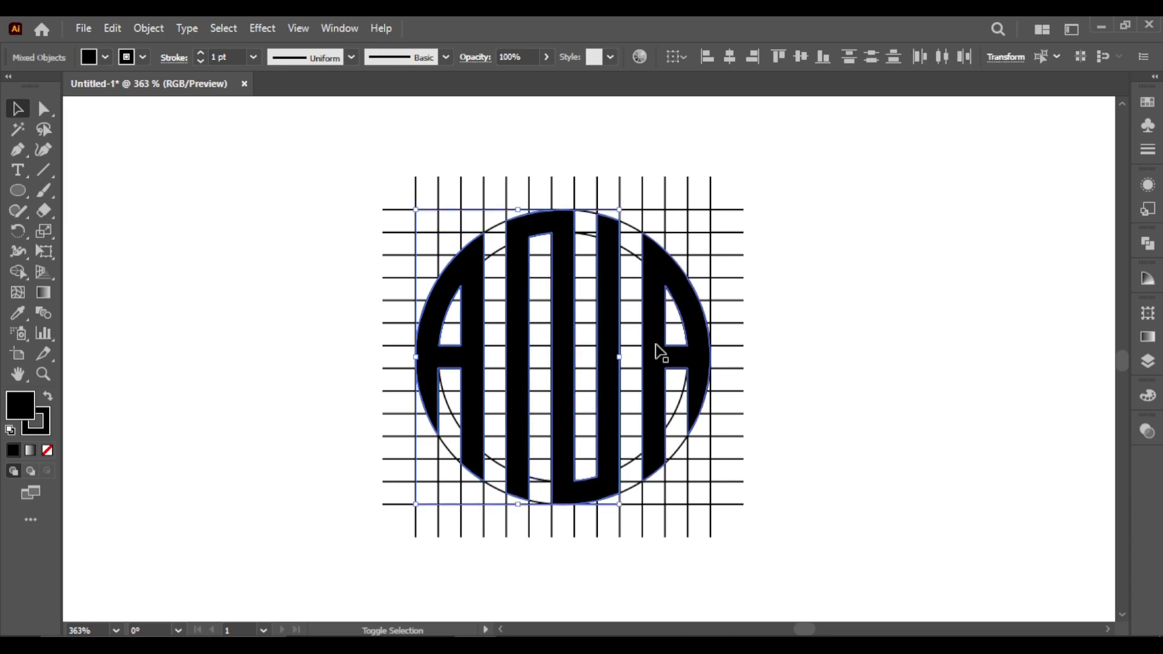
right_click(662, 352)
left_click(718, 471)
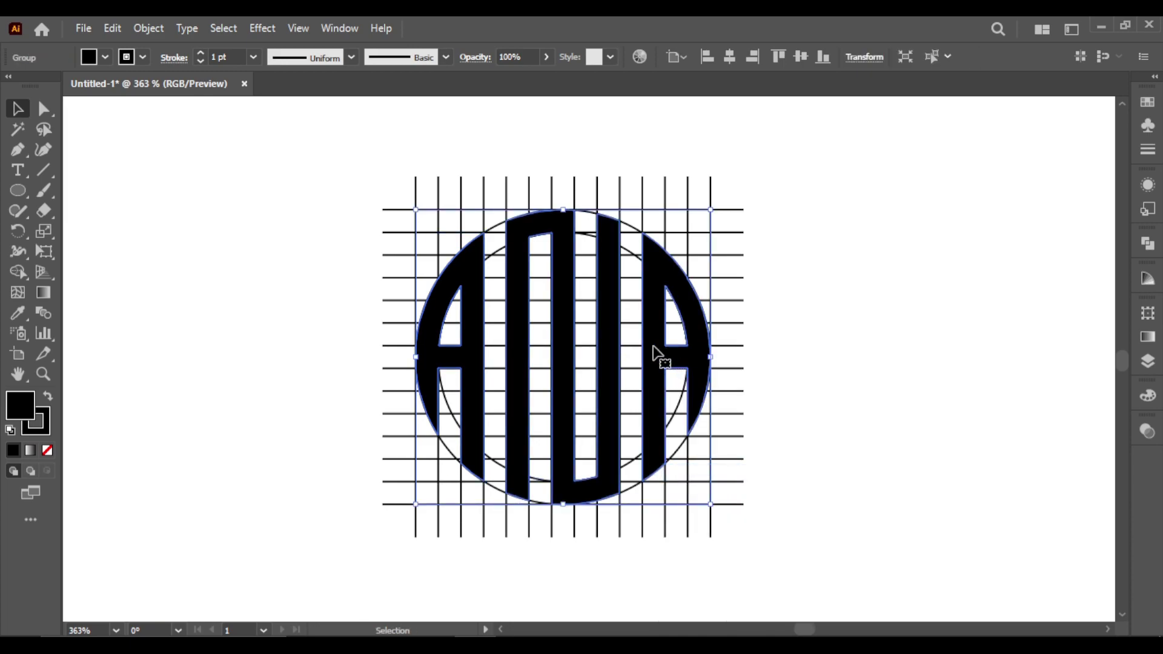
Move the letter group aside, delete the line grid, and move the letters back to centre.
mouse_move(663, 346)
left_mouse_down()
mouse_move(878, 306)
mouse_move(1045, 258)
left_mouse_up()
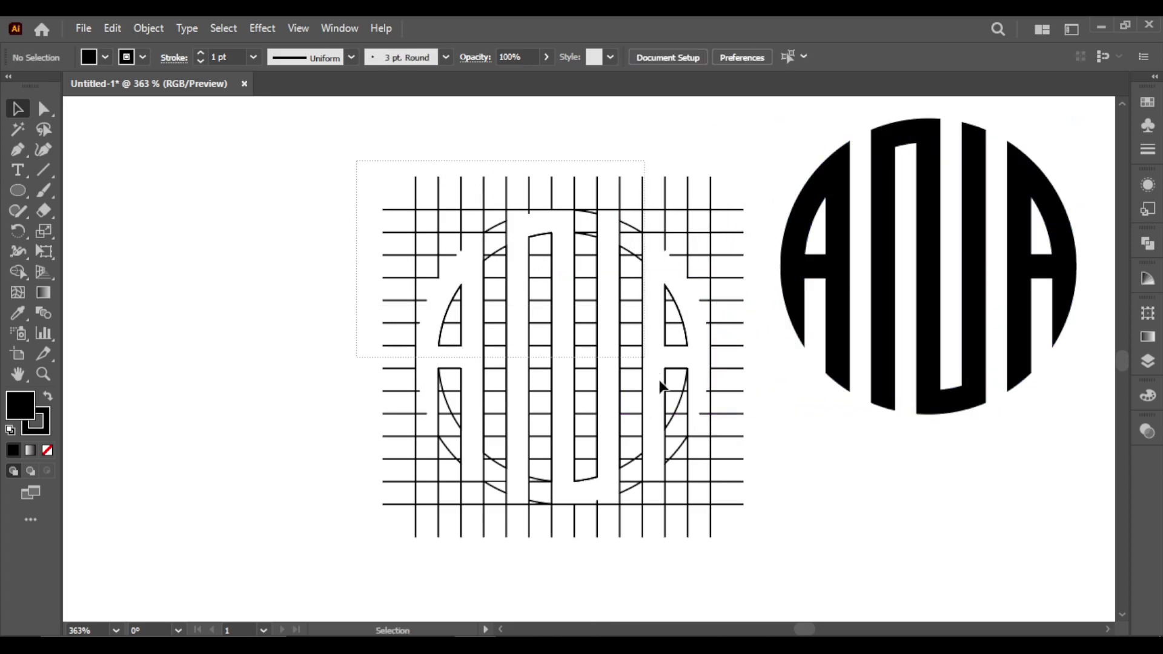
left_click_drag(350, 163, 699, 507)
key("Delete")
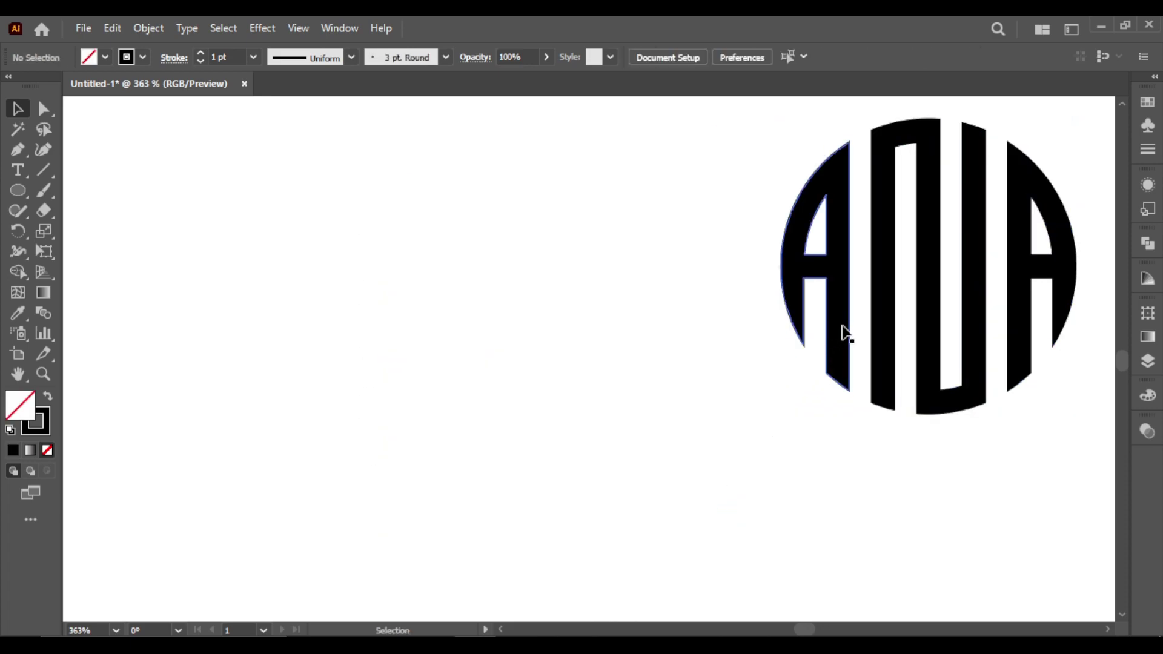
mouse_move(841, 332)
left_mouse_down()
mouse_move(585, 394)
mouse_move(384, 380)
left_mouse_up()
Give the letters a 6 pt stroke and expand the fill and stroke into shapes.
left_click(200, 54)
left_click(200, 53)
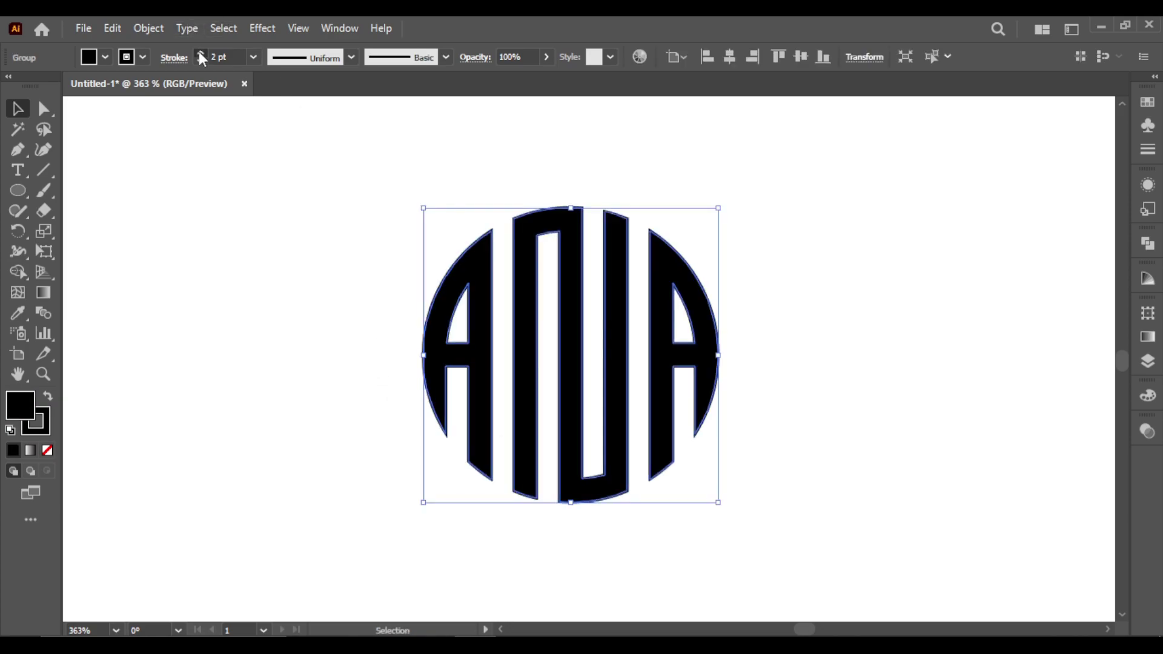
left_click(151, 26)
left_click(215, 223)
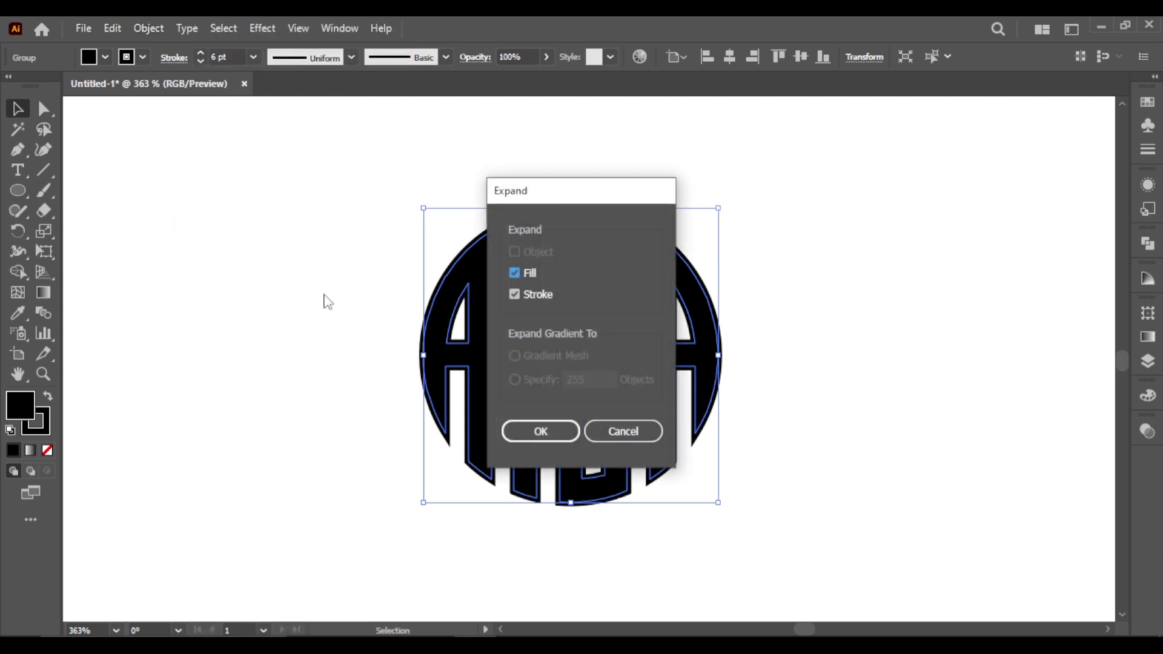
left_click(542, 431)
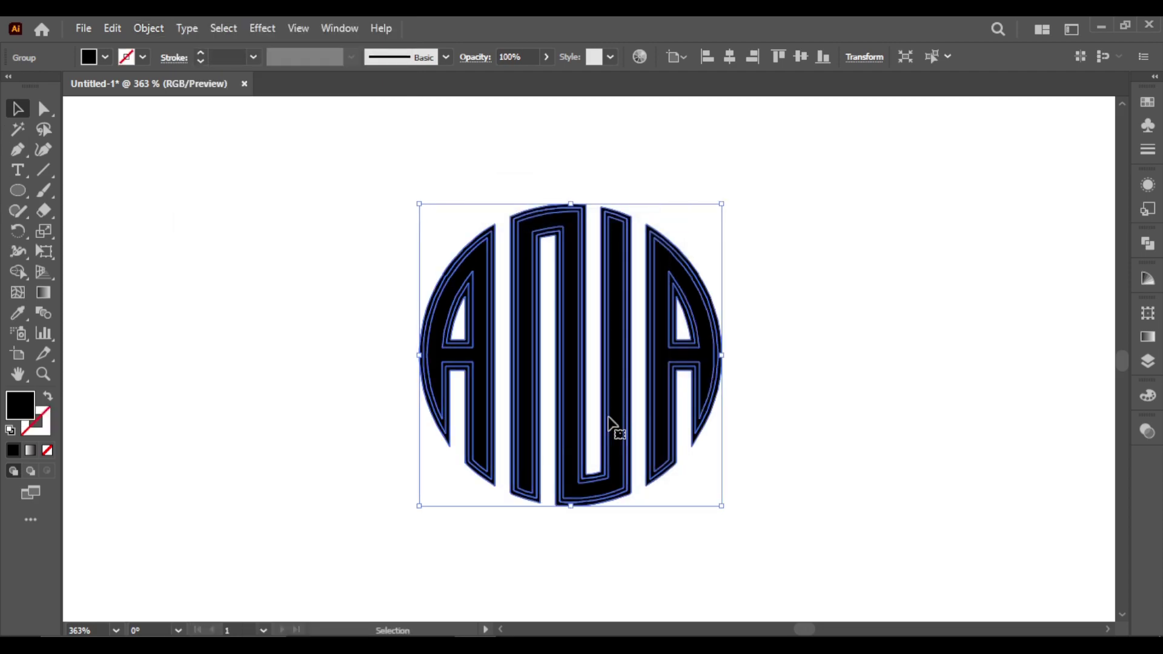
Unite all the letter shapes with Pathfinder into one solid monogram and reselect it.
left_click(1149, 245)
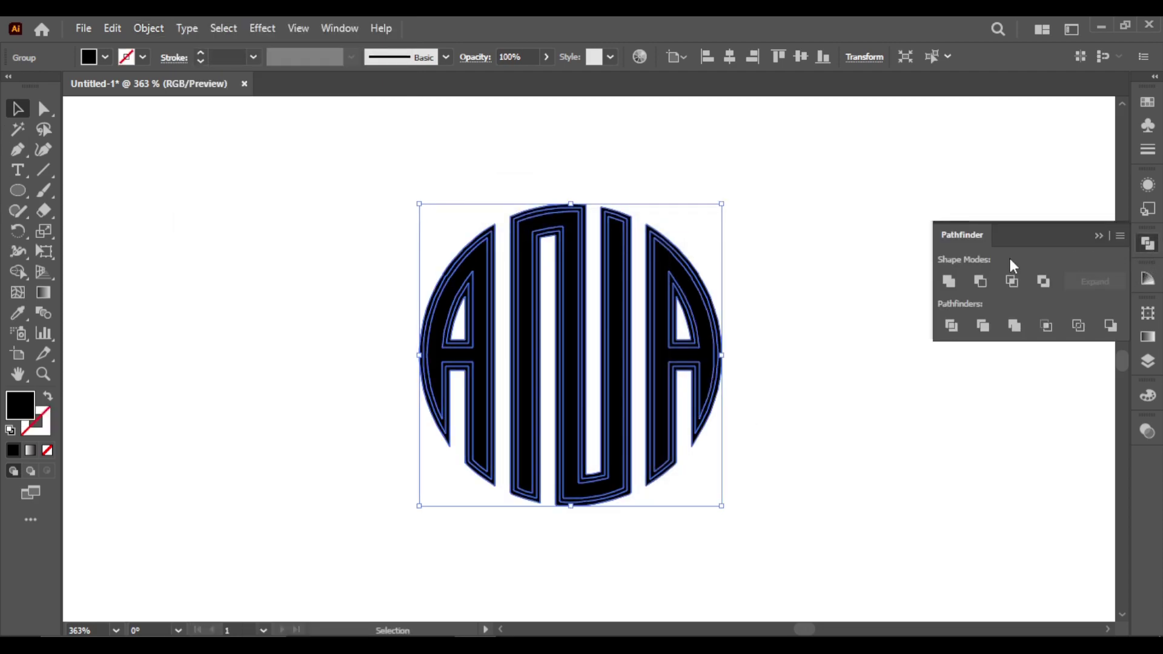
left_click(960, 281)
left_click(865, 280)
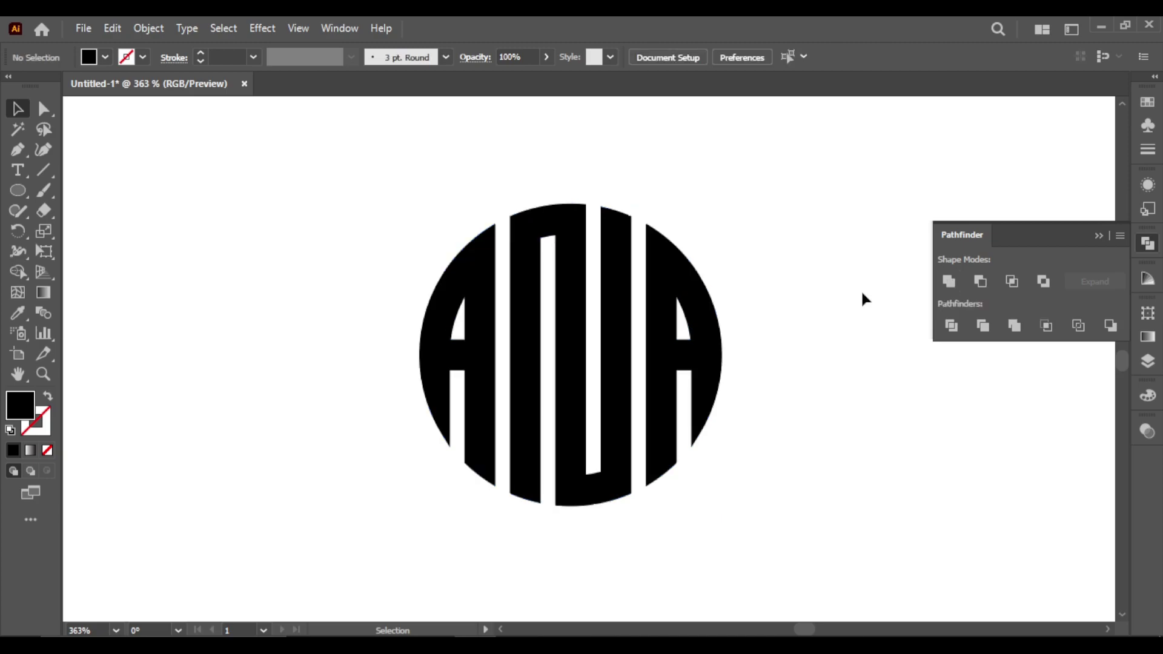
left_click(1098, 236)
left_click(631, 324)
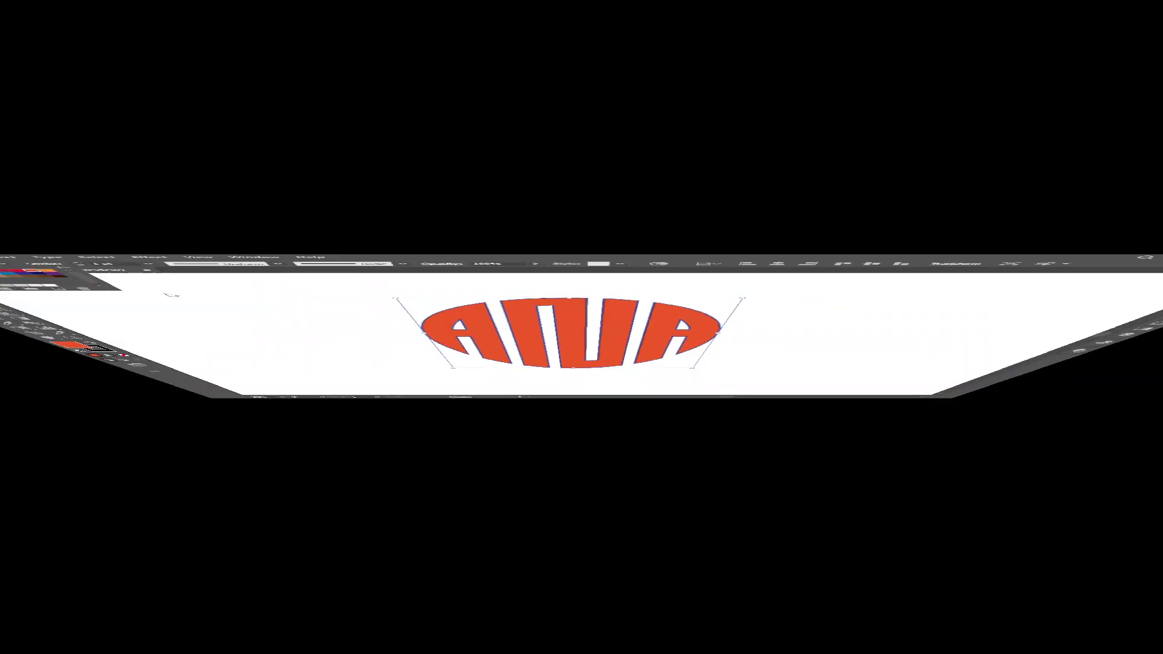